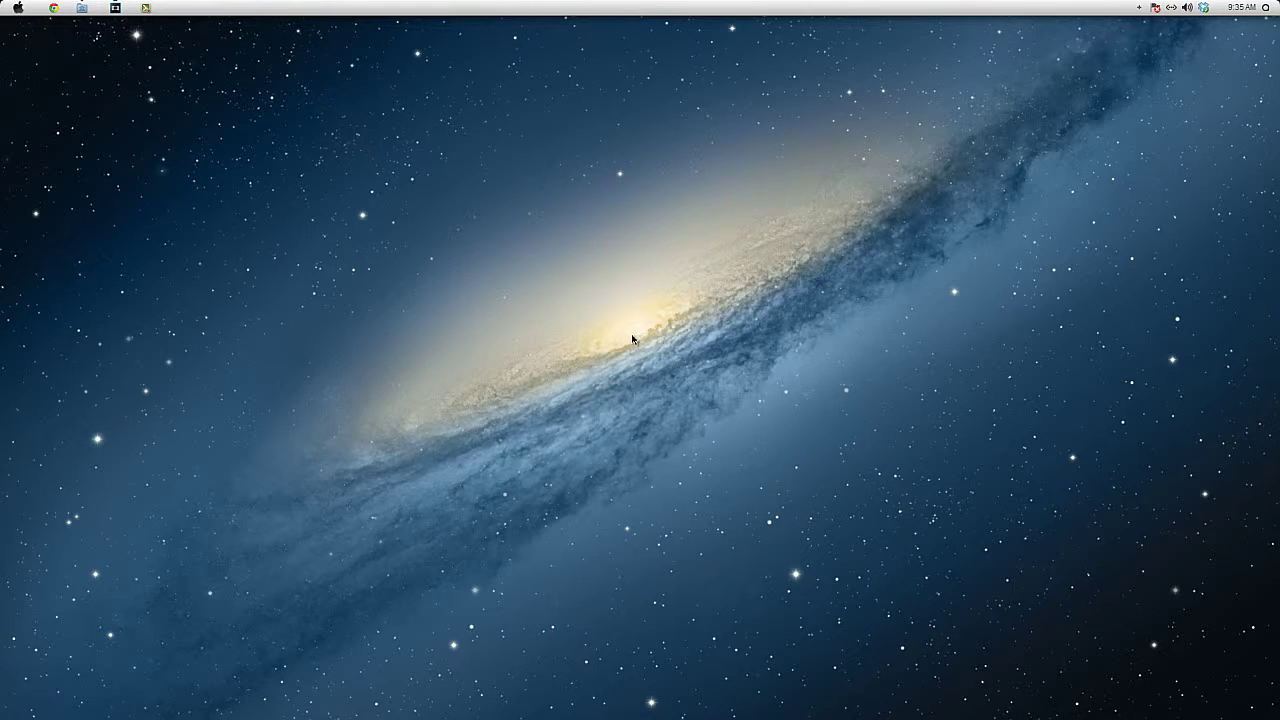
- Restore the Vegas Pro window and briefly check the clip's Event FX and Plug-In Chooser
{"action": "left_click", "coordinate": [121, 7]}
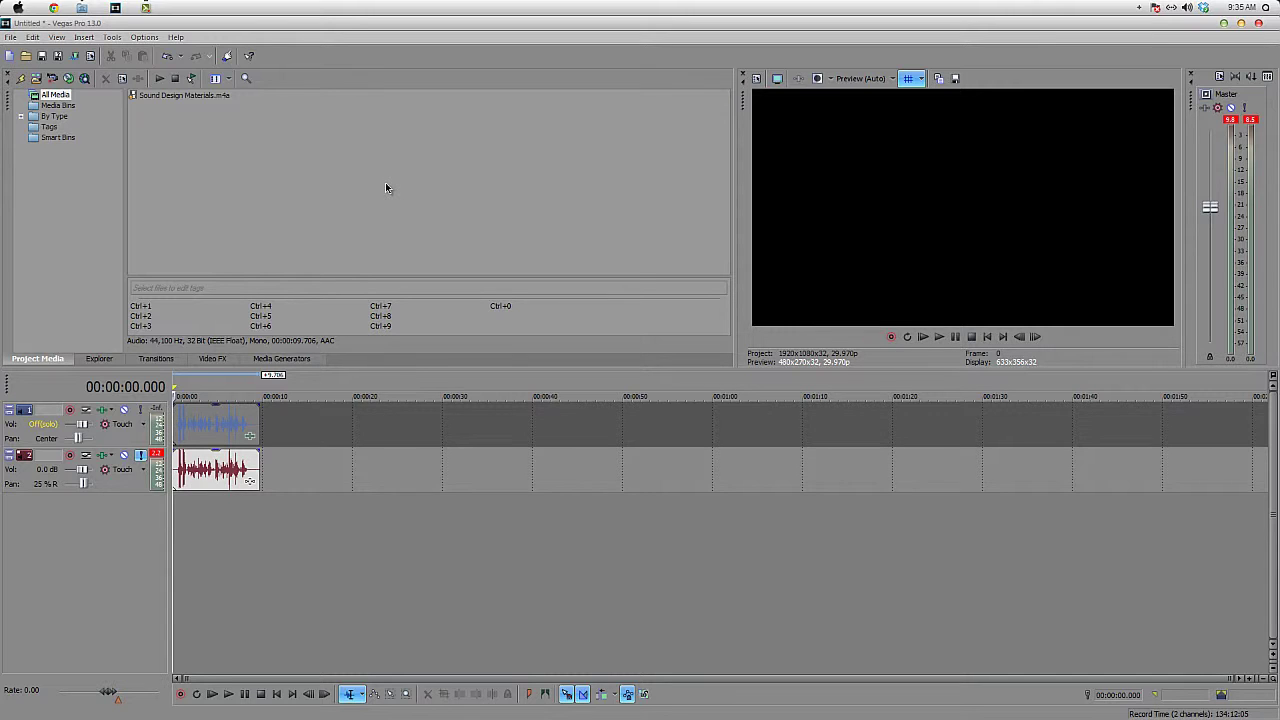
{"action": "left_click", "coordinate": [249, 438]}
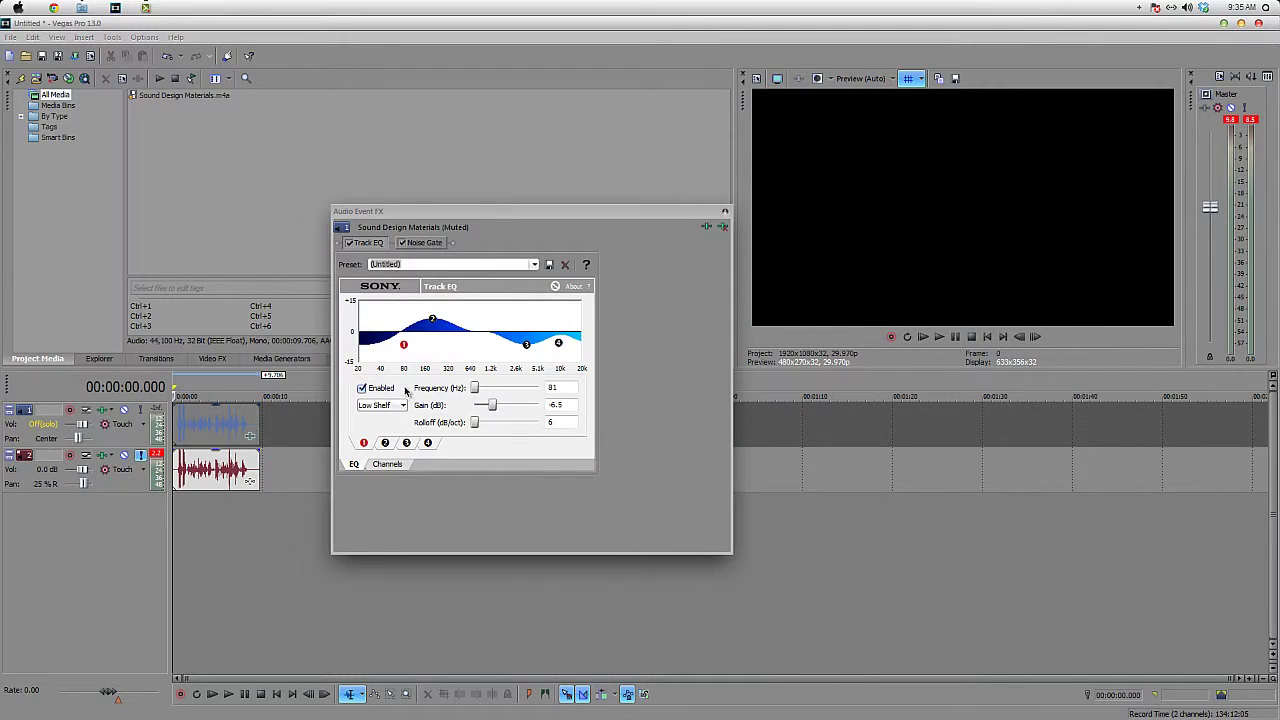
{"action": "left_click", "coordinate": [724, 212]}
{"action": "left_click", "coordinate": [249, 482]}
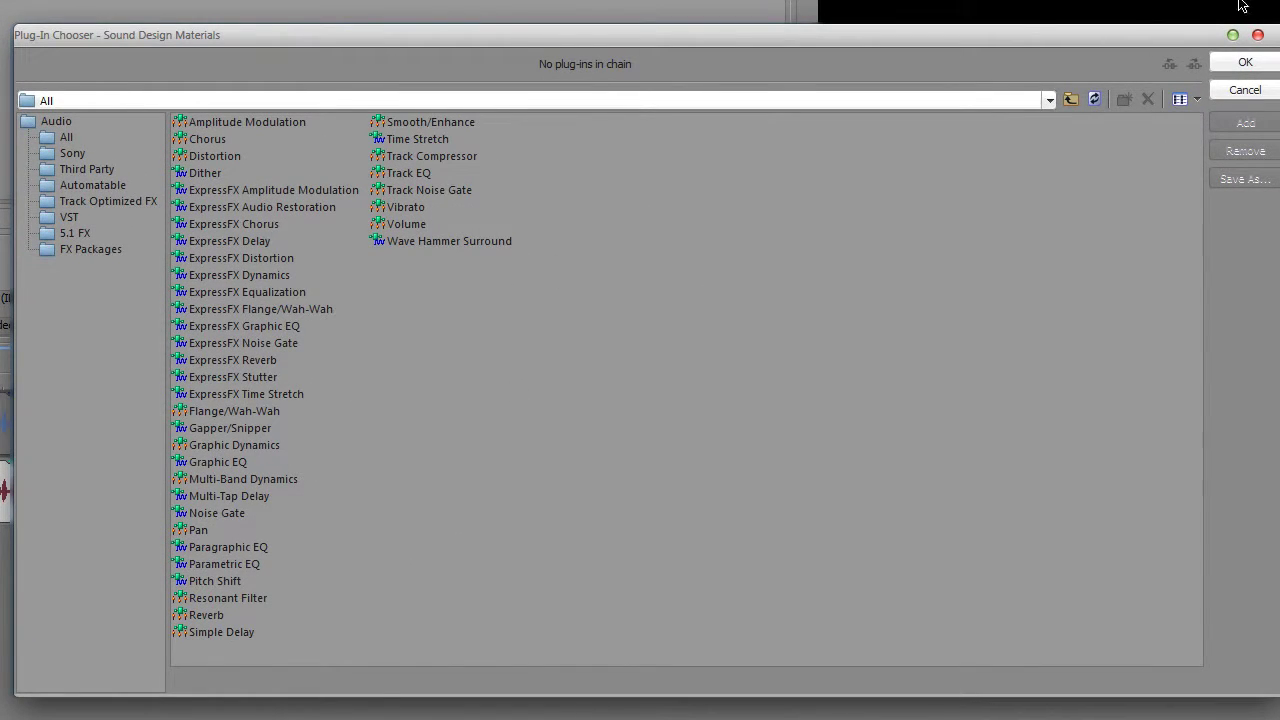
{"action": "left_click", "coordinate": [1258, 34]}
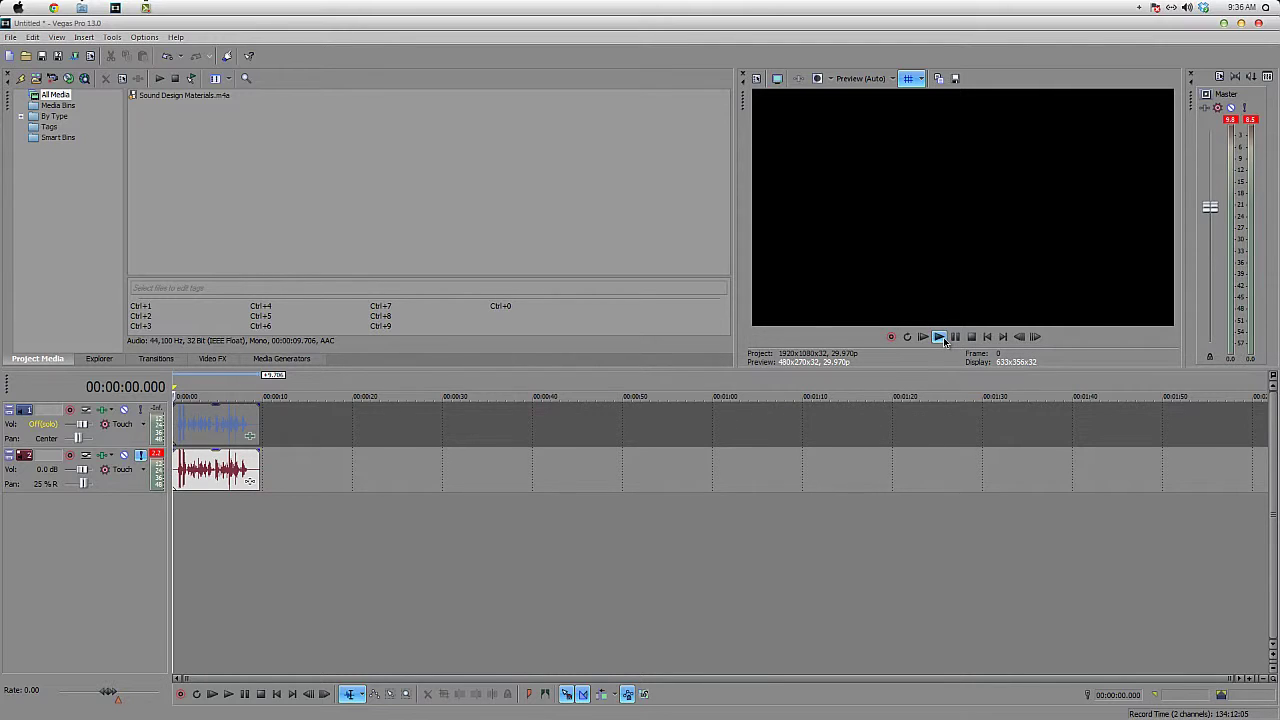
- Play the voice recording, then solo track 1 and play it from the start
{"action": "left_click", "coordinate": [940, 337]}
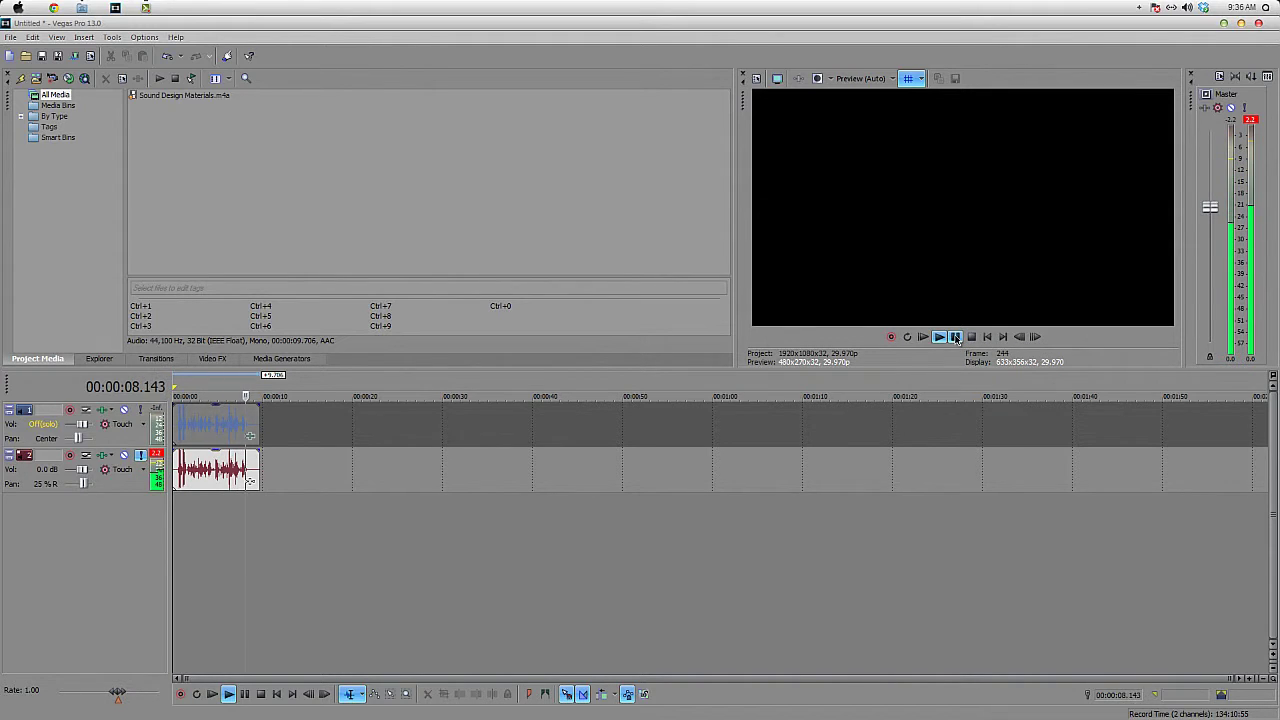
{"action": "left_click", "coordinate": [955, 337]}
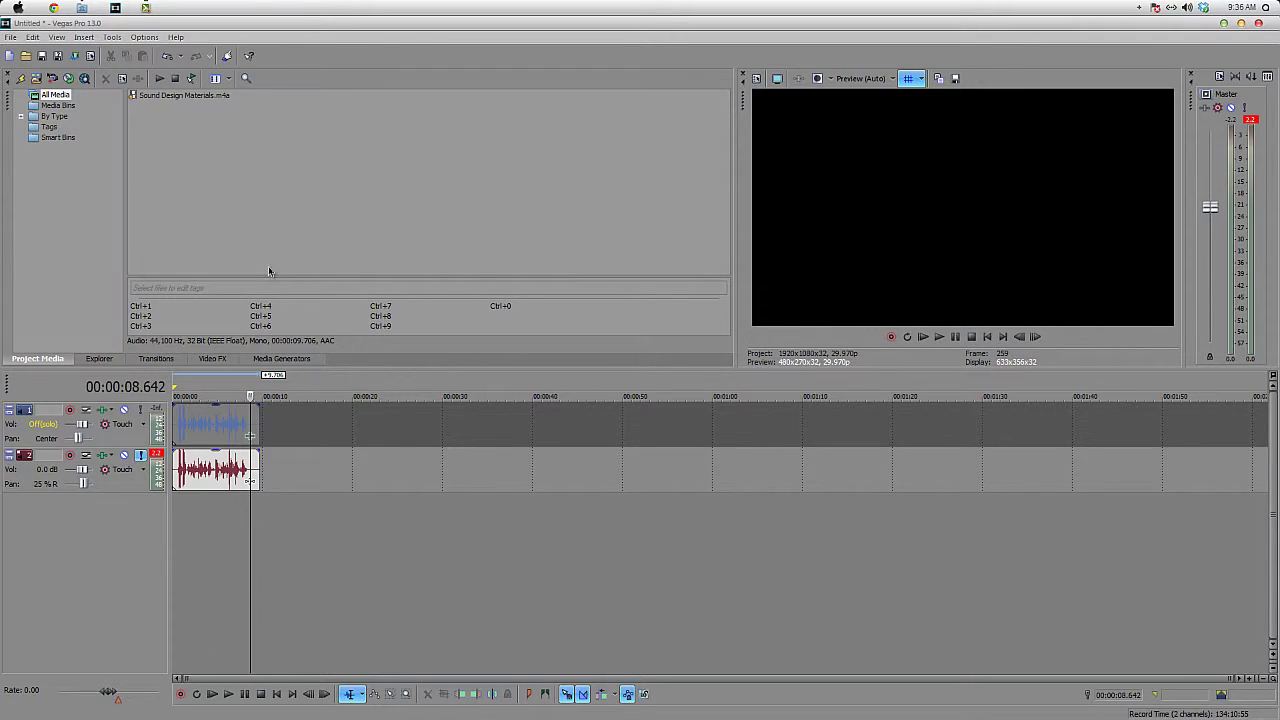
{"action": "left_click", "coordinate": [140, 410]}
{"action": "left_click", "coordinate": [140, 455]}
{"action": "key", "text": "ctrl+Home"}
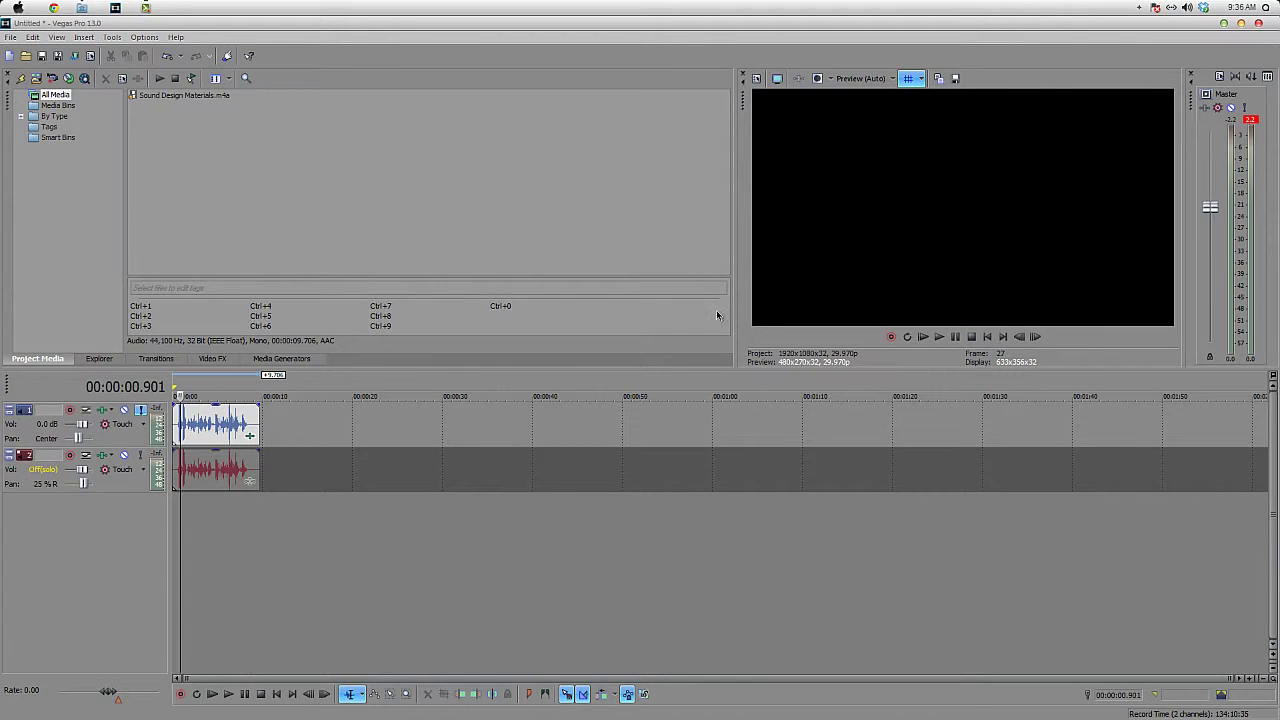
{"action": "key", "text": "space"}
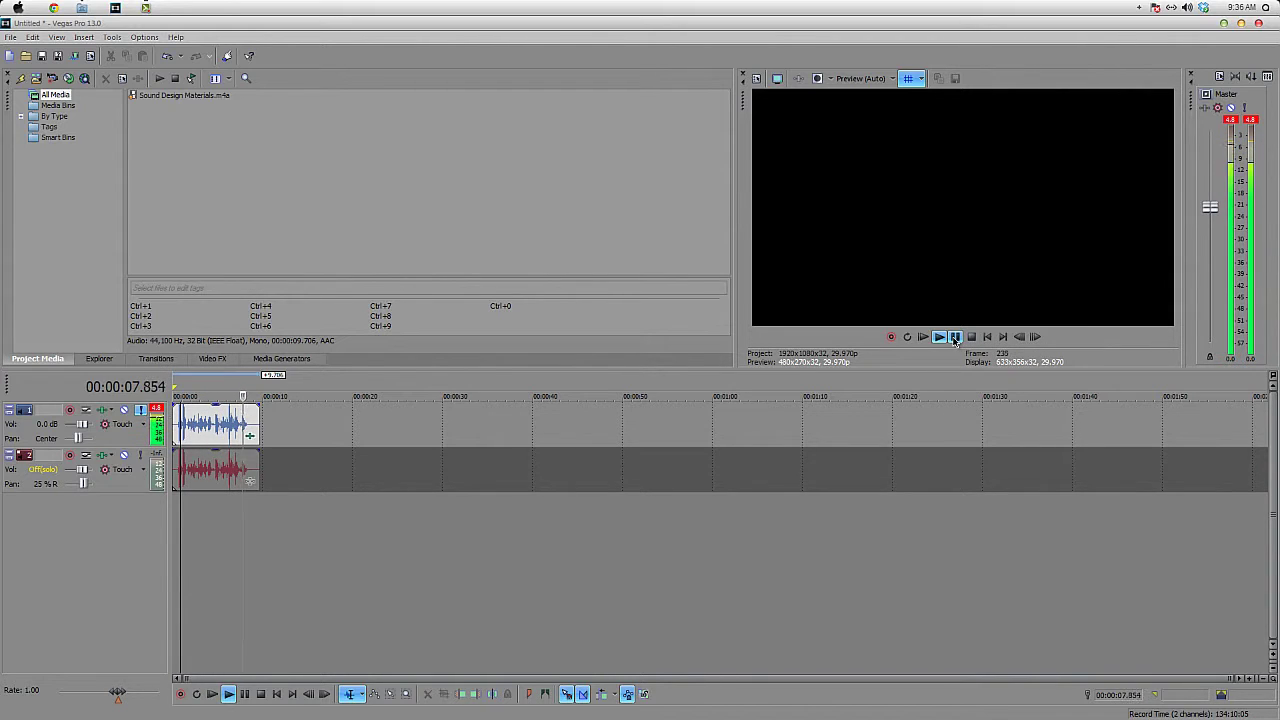
{"action": "left_click", "coordinate": [955, 337]}
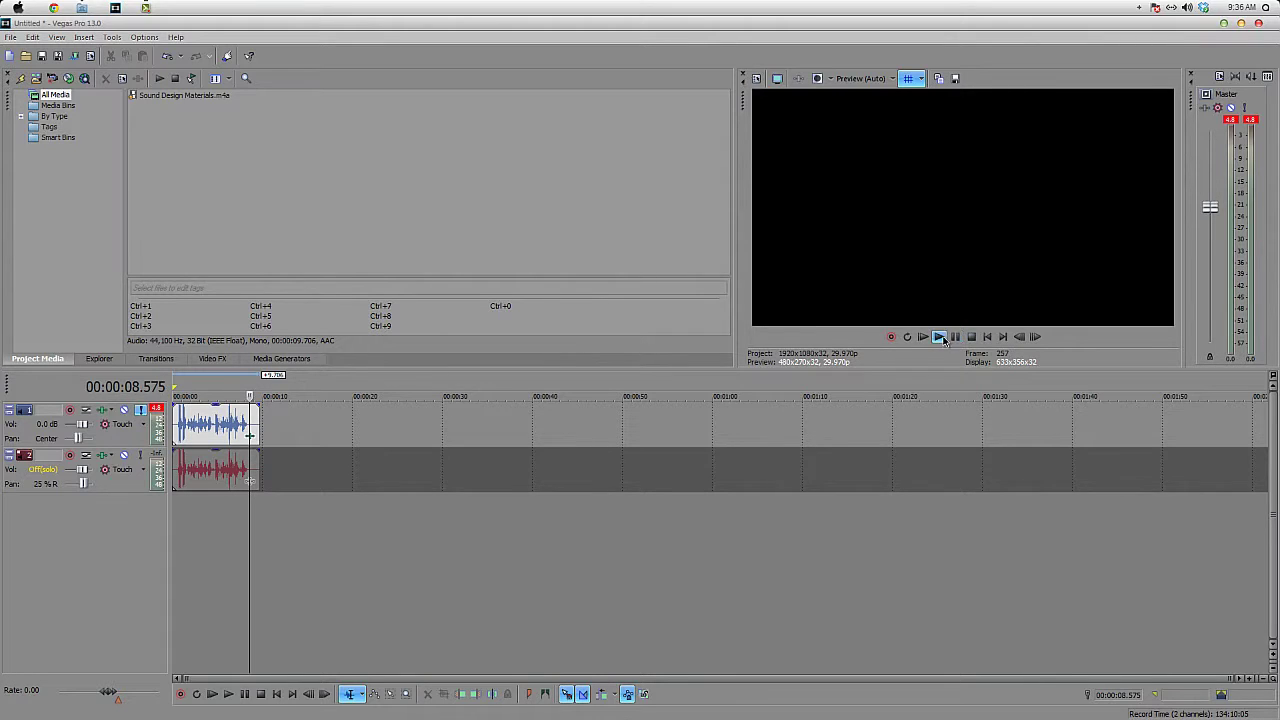
- Turn off track 1's solo and solo track 2 instead
{"action": "left_click", "coordinate": [116, 494]}
{"action": "left_click", "coordinate": [141, 410]}
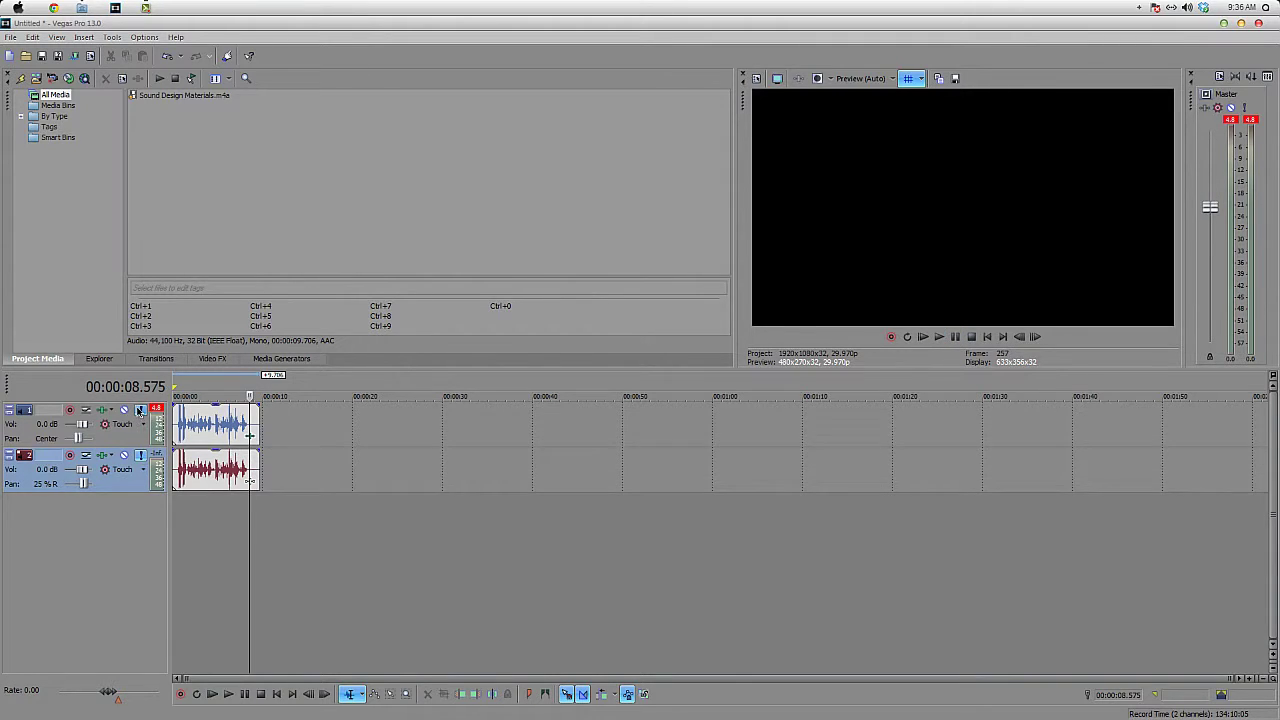
{"action": "left_click", "coordinate": [141, 455]}
- Duplicate track 2 as a new track 3 and mute the duplicate
{"action": "right_click", "coordinate": [129, 487]}
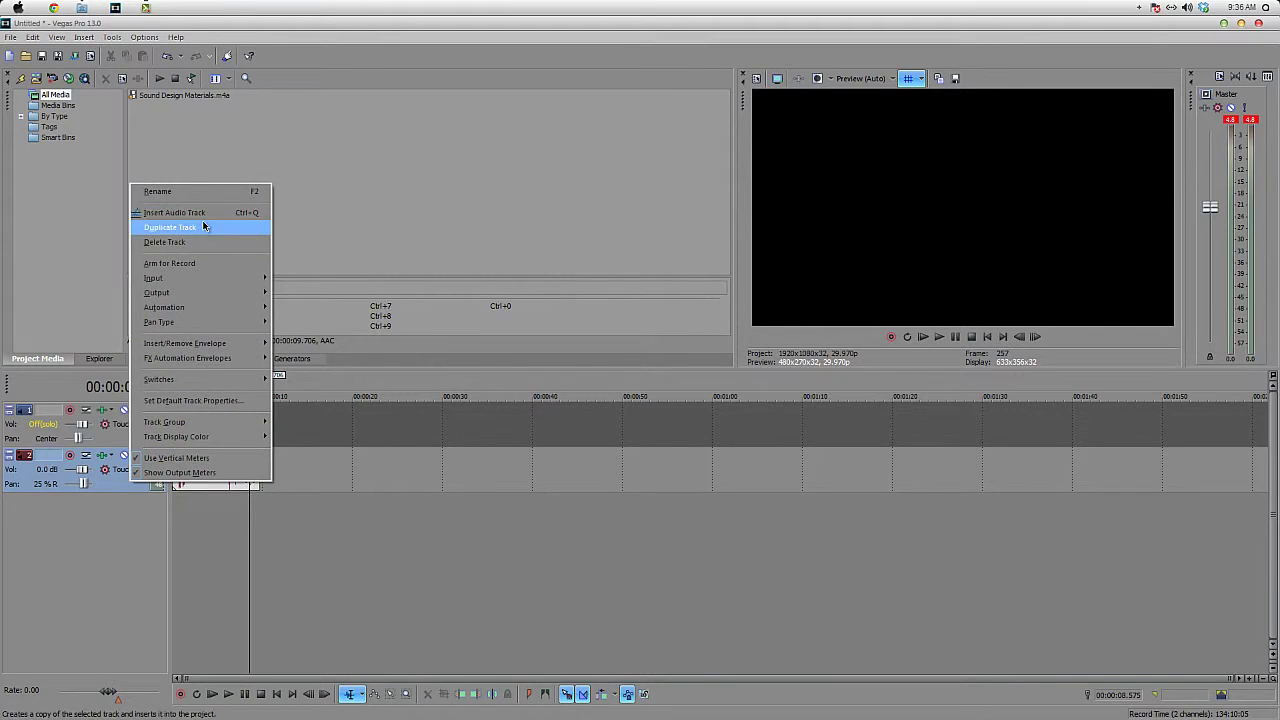
{"action": "left_click", "coordinate": [240, 219]}
{"action": "left_click", "coordinate": [178, 384]}
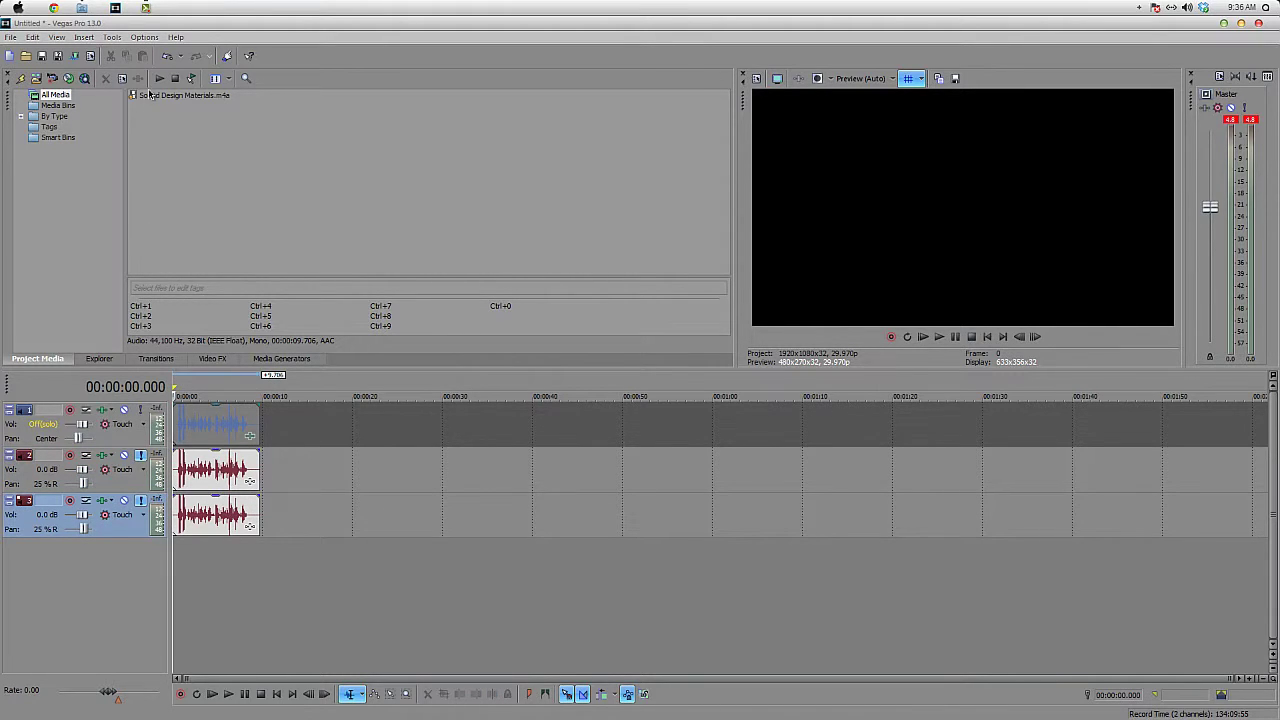
{"action": "left_click_drag", "start_coordinate": [165, 95], "coordinate": [251, 357]}
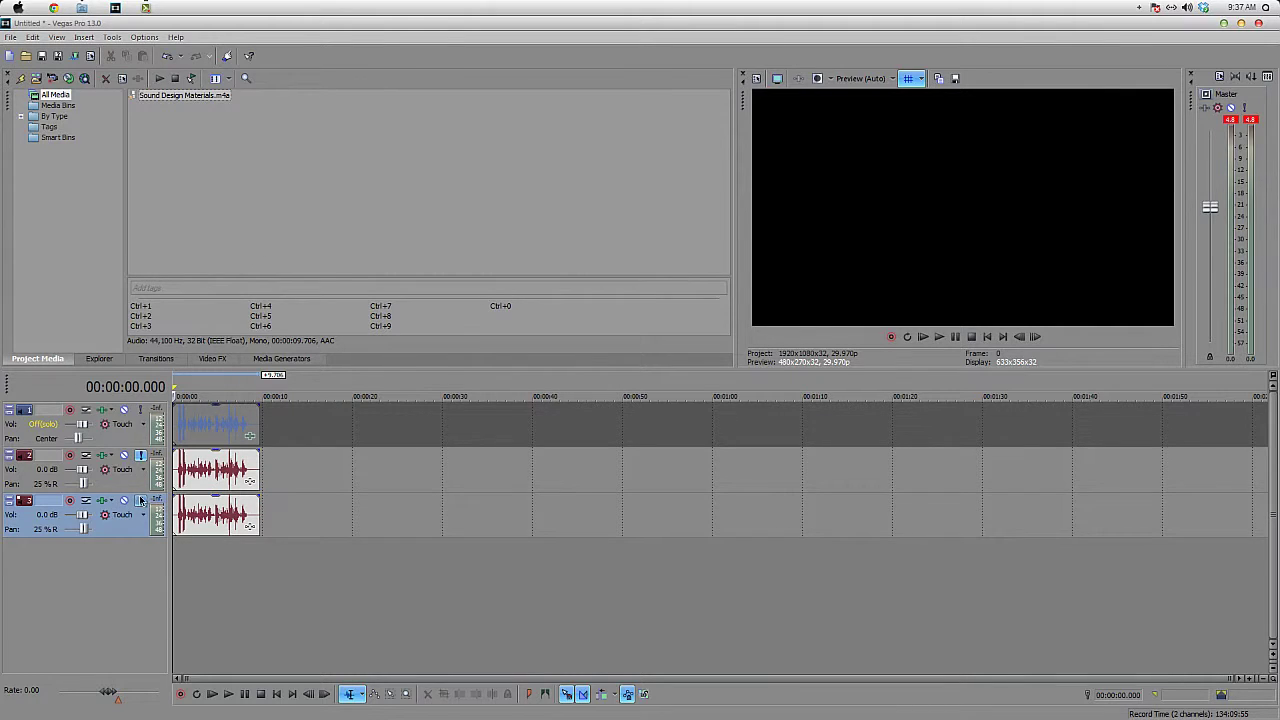
{"action": "left_click", "coordinate": [124, 500]}
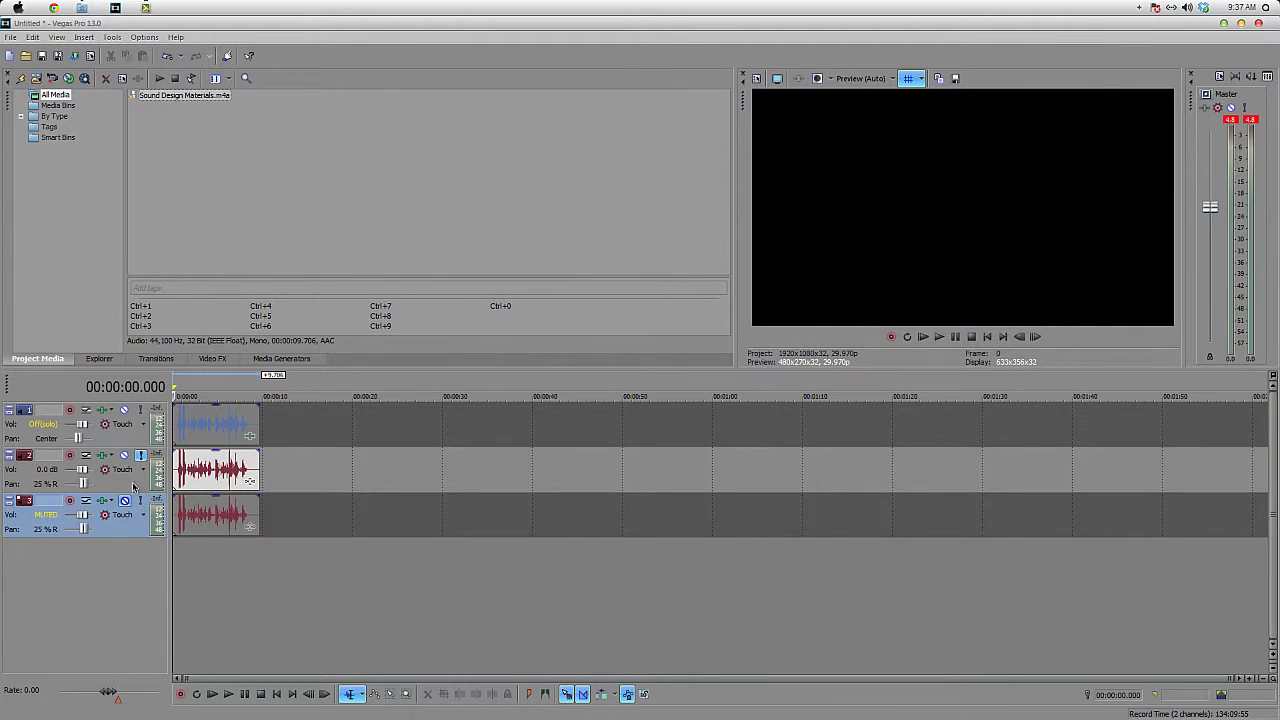
- Preview the soloed track 2 voice clip, then return to the project start
{"action": "left_click", "coordinate": [179, 415]}
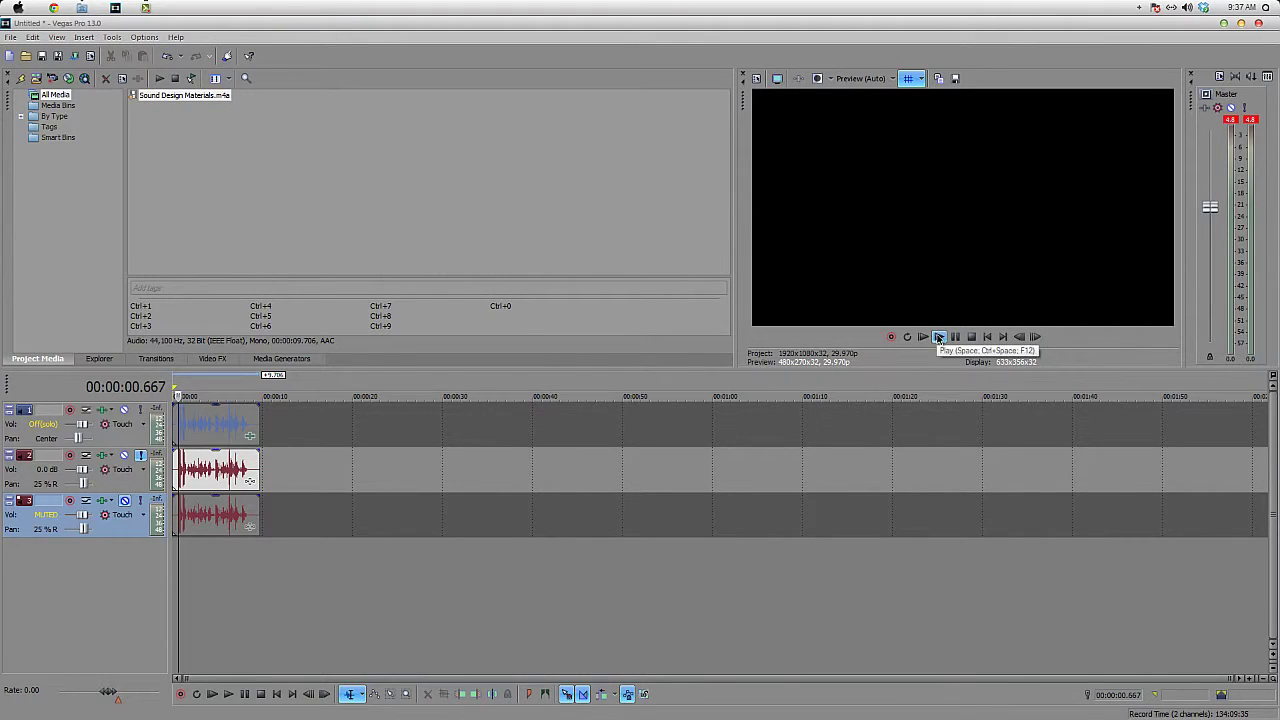
{"action": "left_click", "coordinate": [939, 338]}
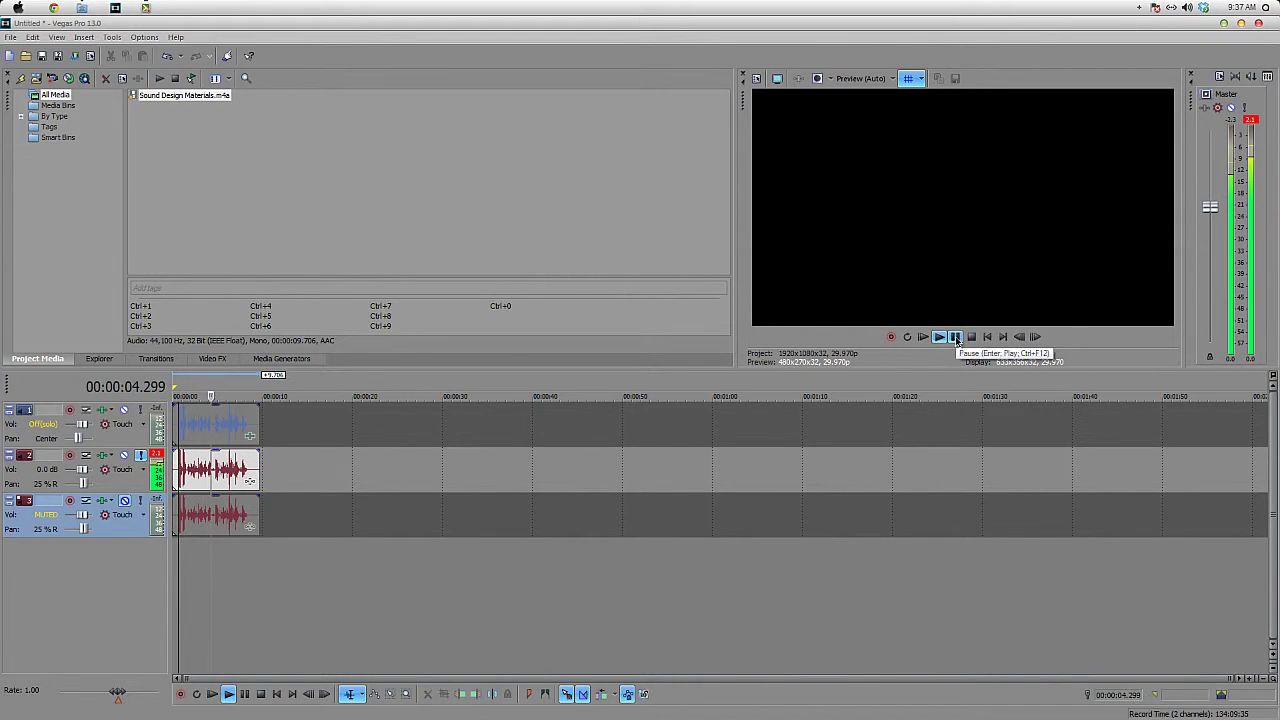
{"action": "left_click", "coordinate": [955, 338]}
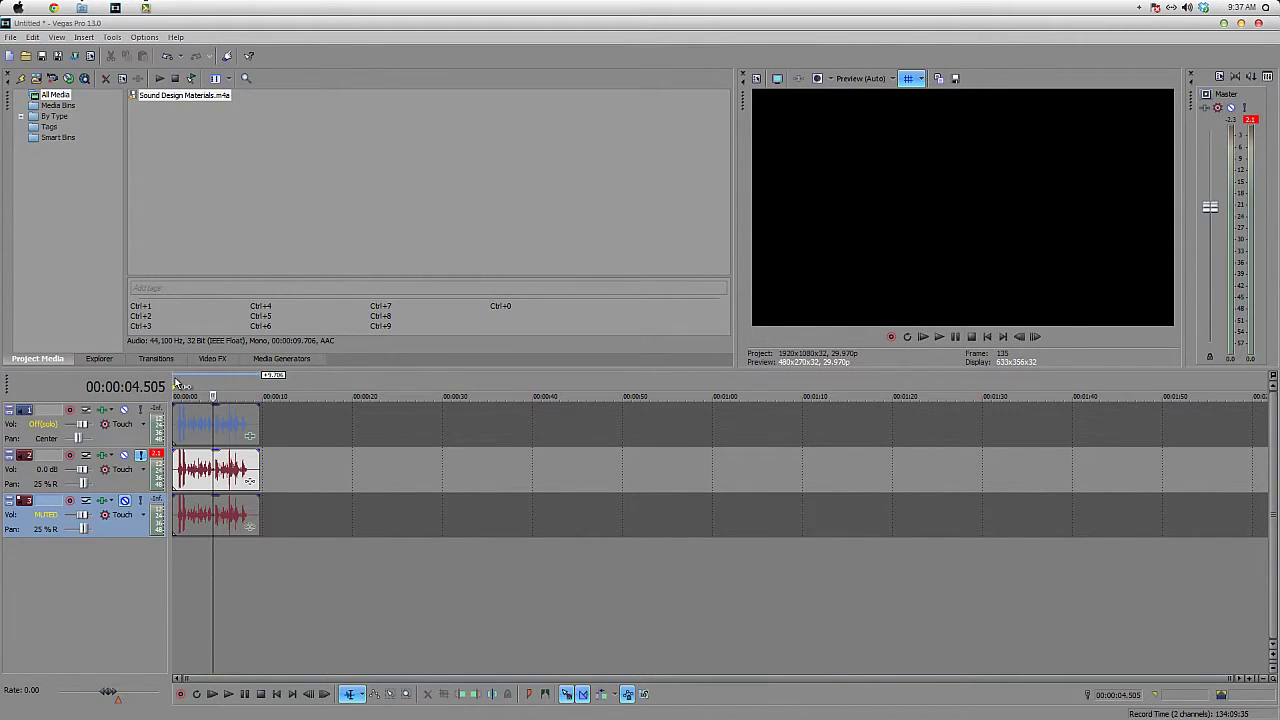
{"action": "left_click", "coordinate": [176, 383]}
- Add Track EQ to the track 2 voice clip's event effects through the Plug-In Chooser
{"action": "left_click", "coordinate": [249, 482]}
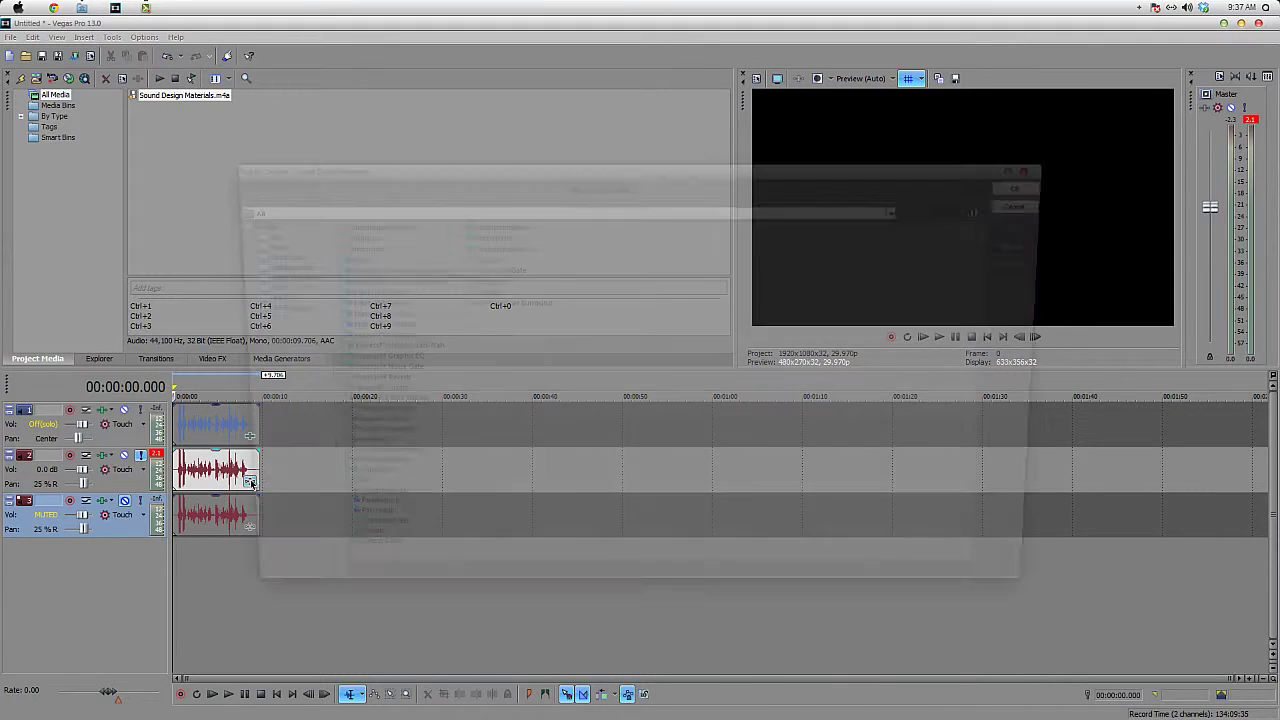
{"action": "left_click_drag", "start_coordinate": [377, 165], "coordinate": [431, 172]}
{"action": "left_click", "coordinate": [1091, 191]}
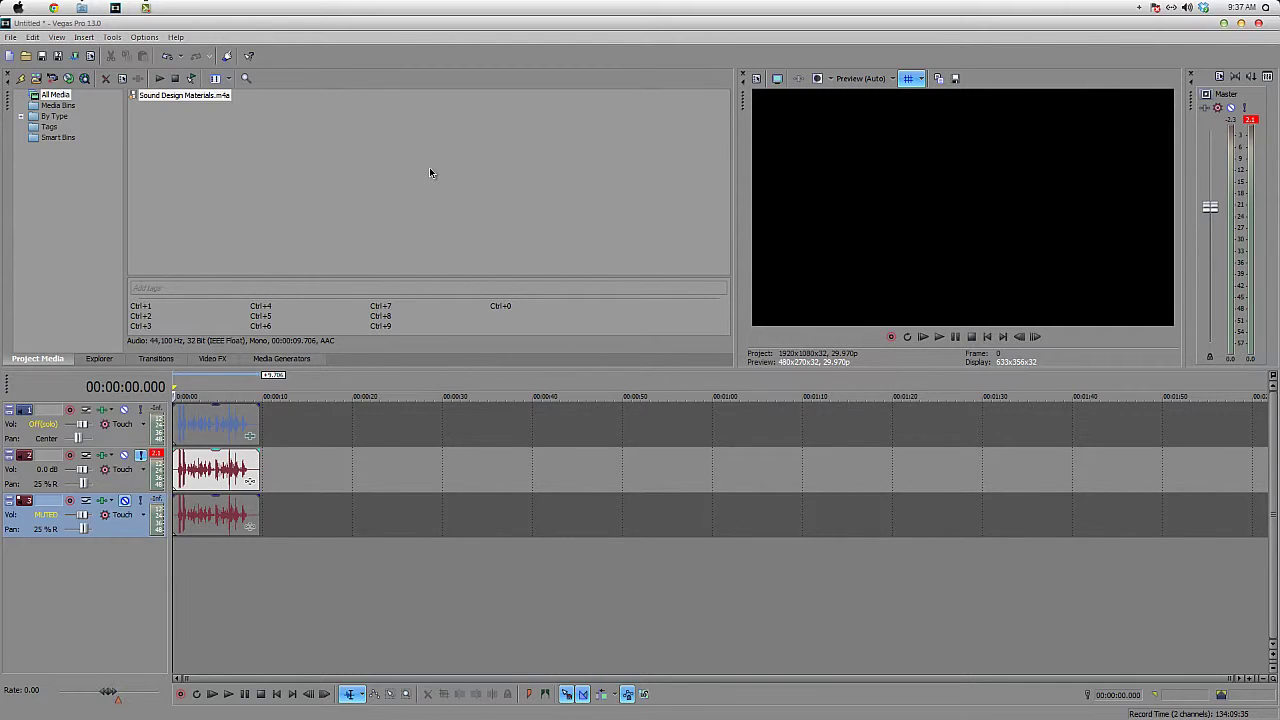
{"action": "left_click", "coordinate": [248, 484]}
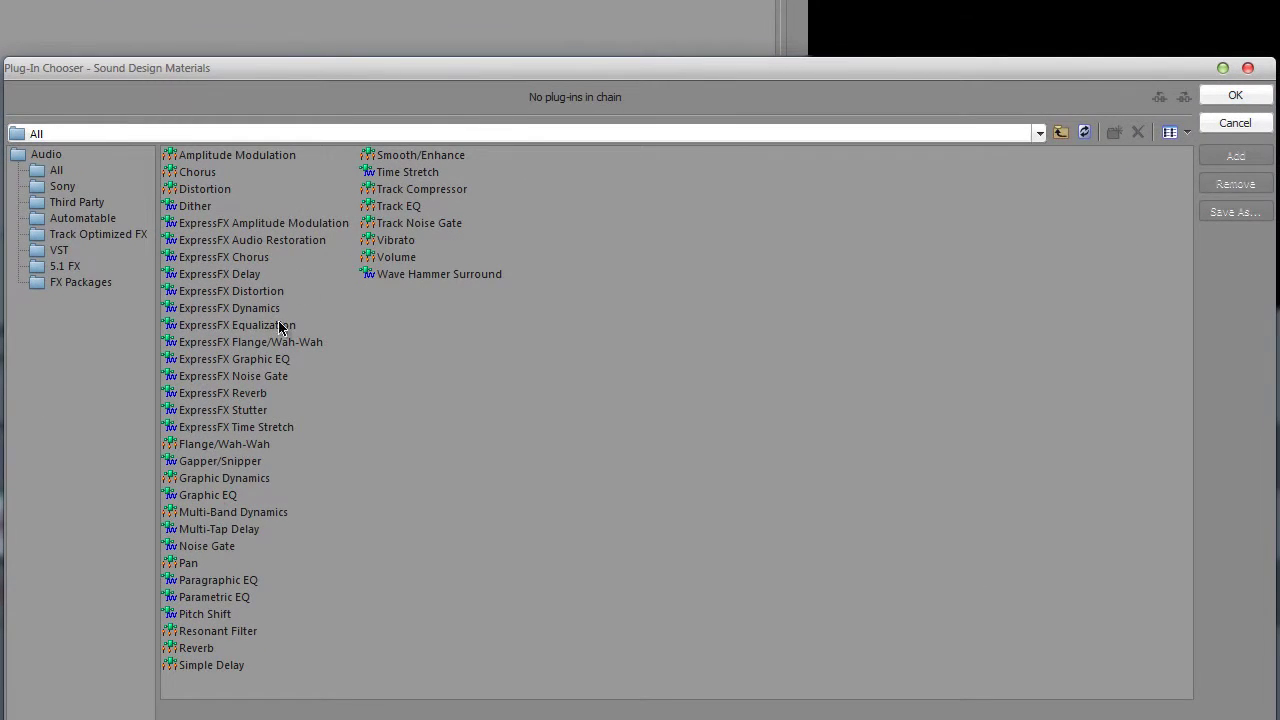
{"action": "double_click", "coordinate": [398, 208]}
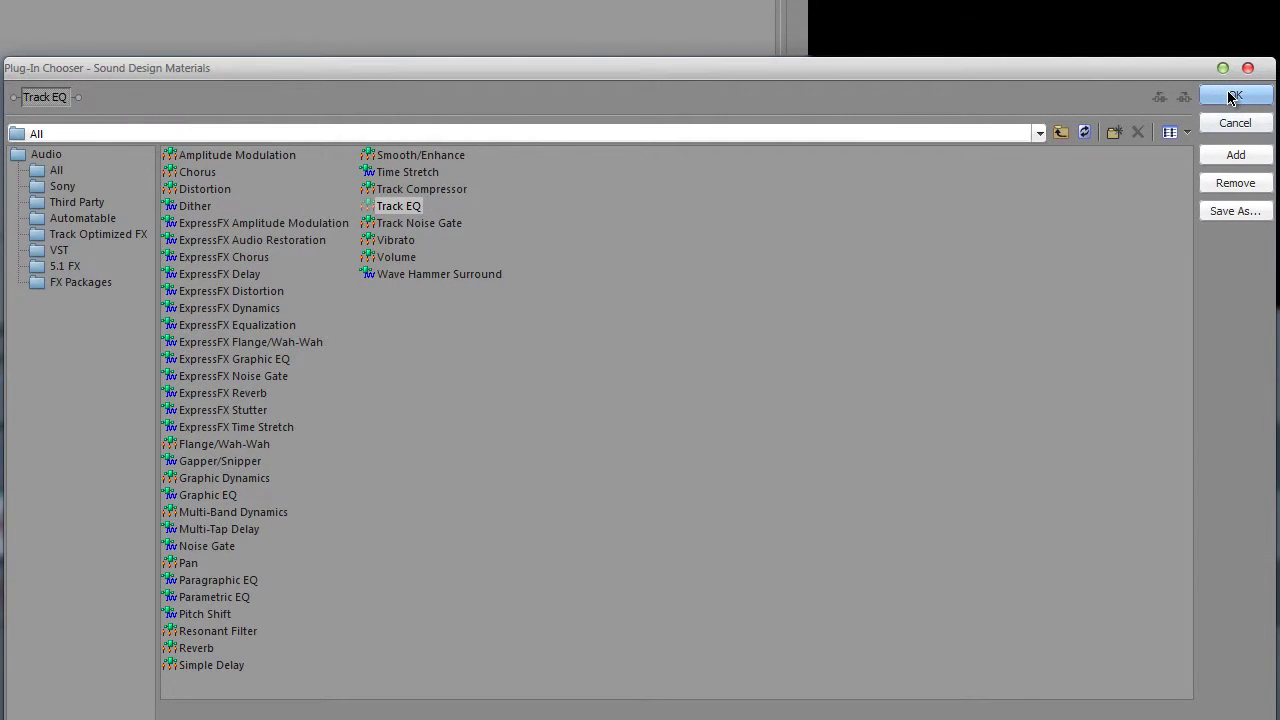
{"action": "left_click", "coordinate": [1233, 96]}
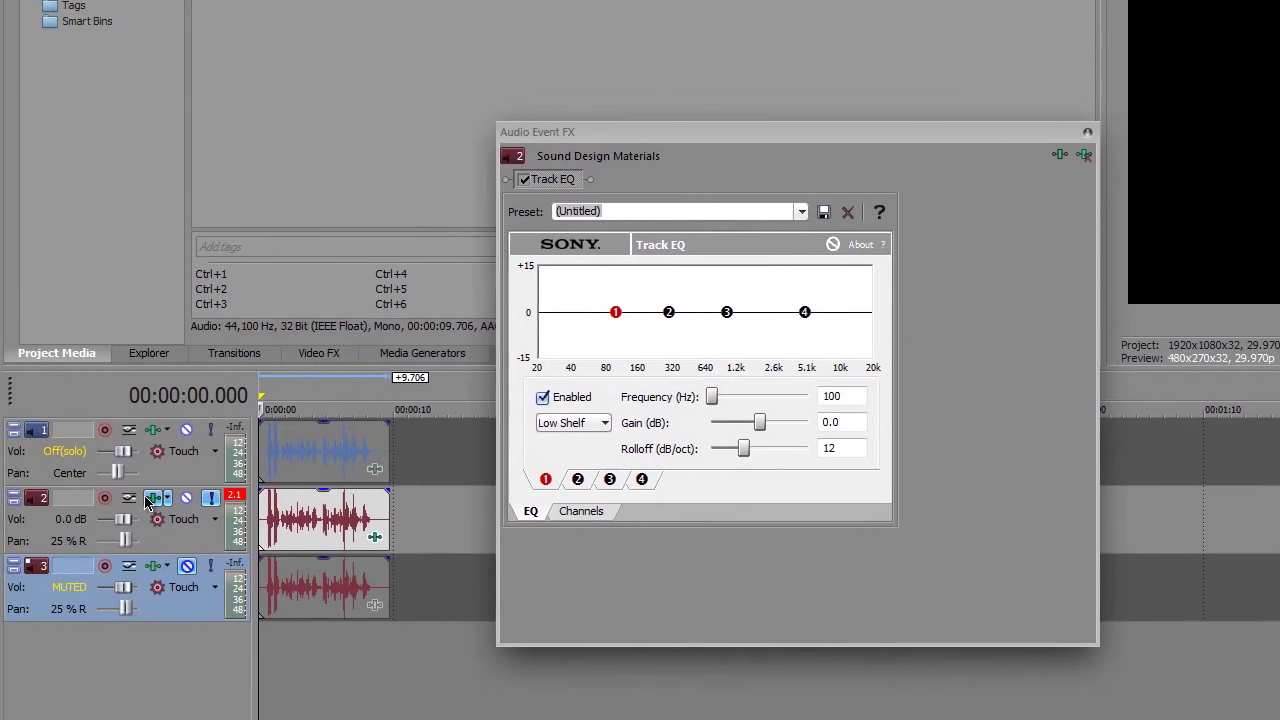
- Compare track 2's track-level effects with the clip's own Track EQ window
{"action": "left_click", "coordinate": [147, 499]}
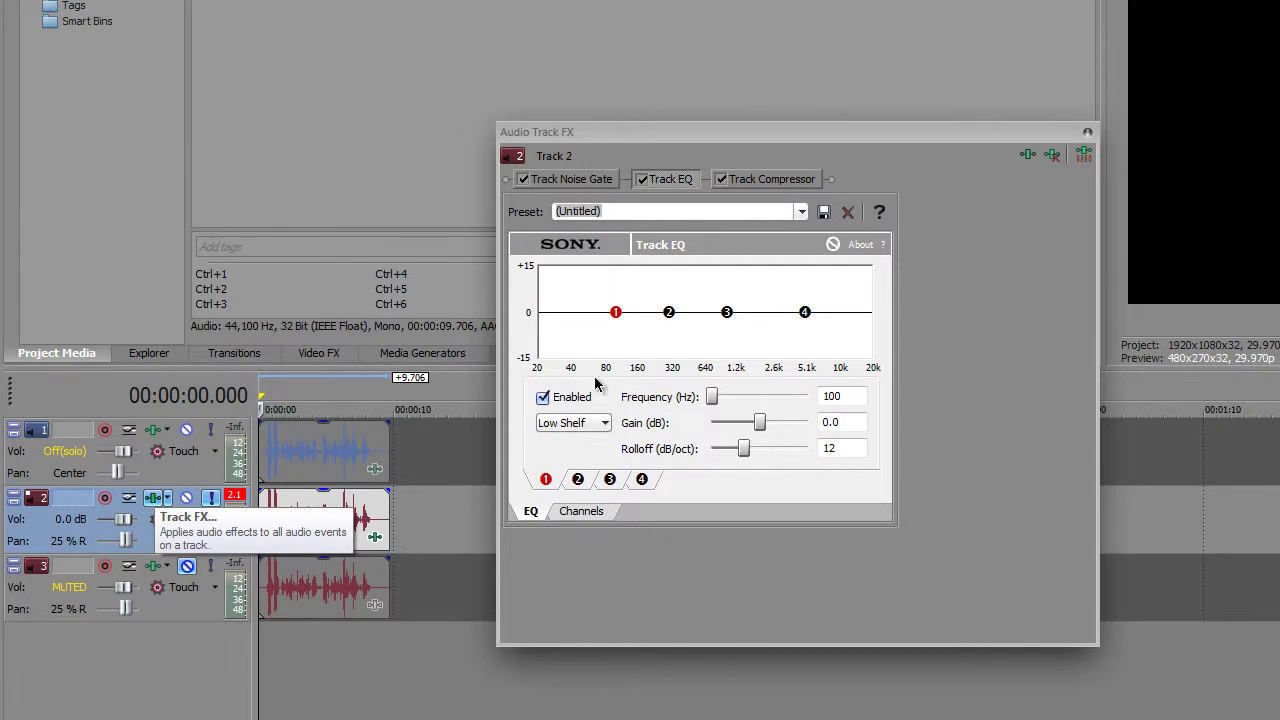
{"action": "left_click", "coordinate": [1086, 135]}
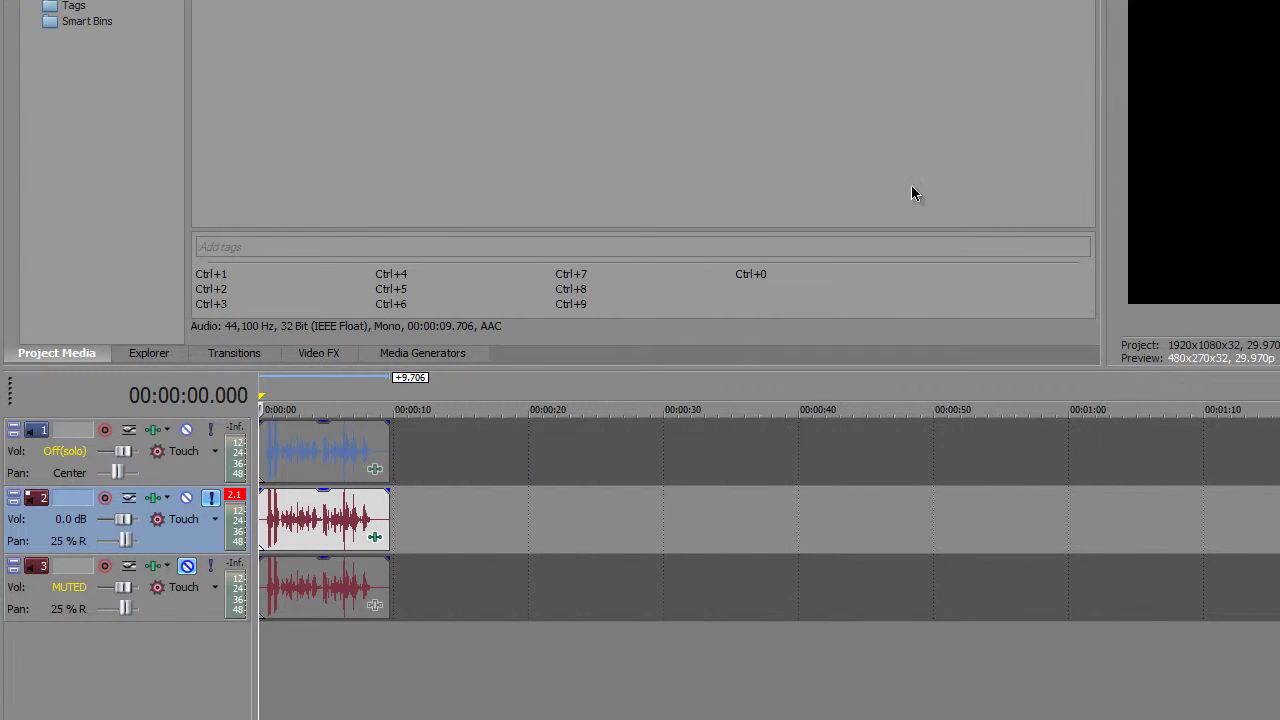
{"action": "left_click", "coordinate": [340, 520]}
{"action": "key", "text": "ctrl+Home"}
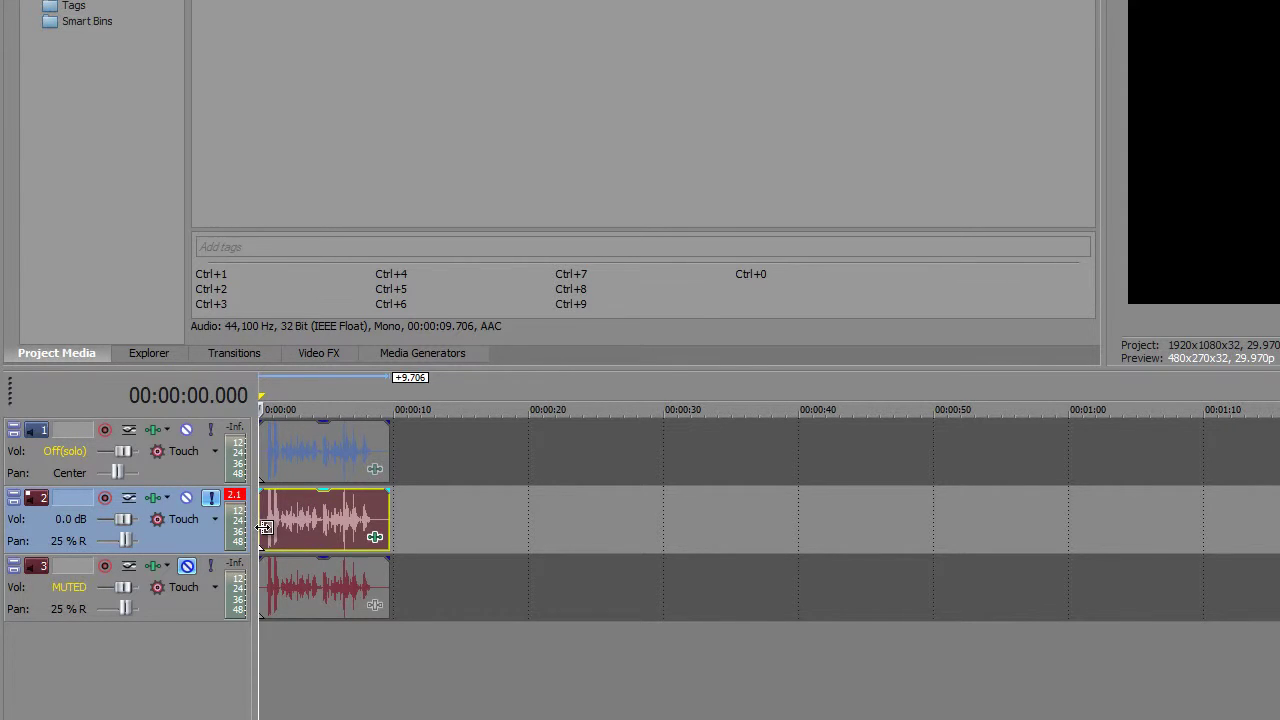
{"action": "left_click", "coordinate": [376, 538]}
{"action": "left_click", "coordinate": [1088, 135]}
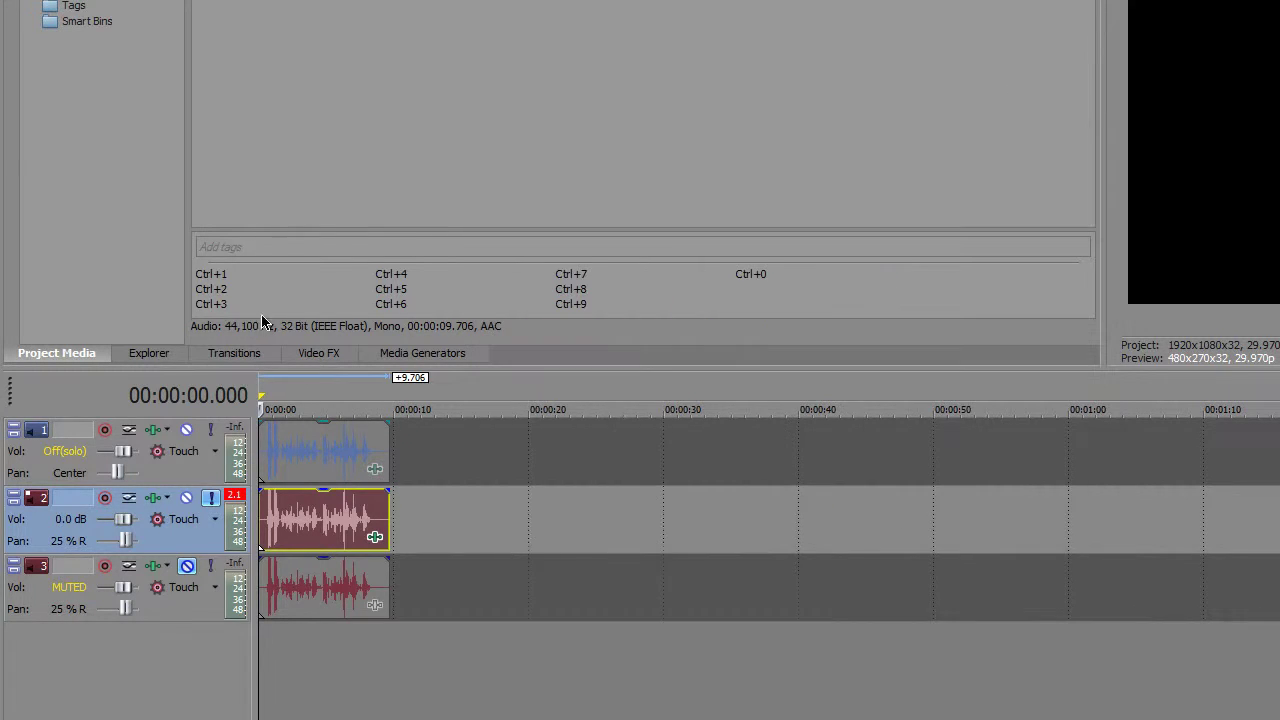
{"action": "left_click", "coordinate": [148, 500]}
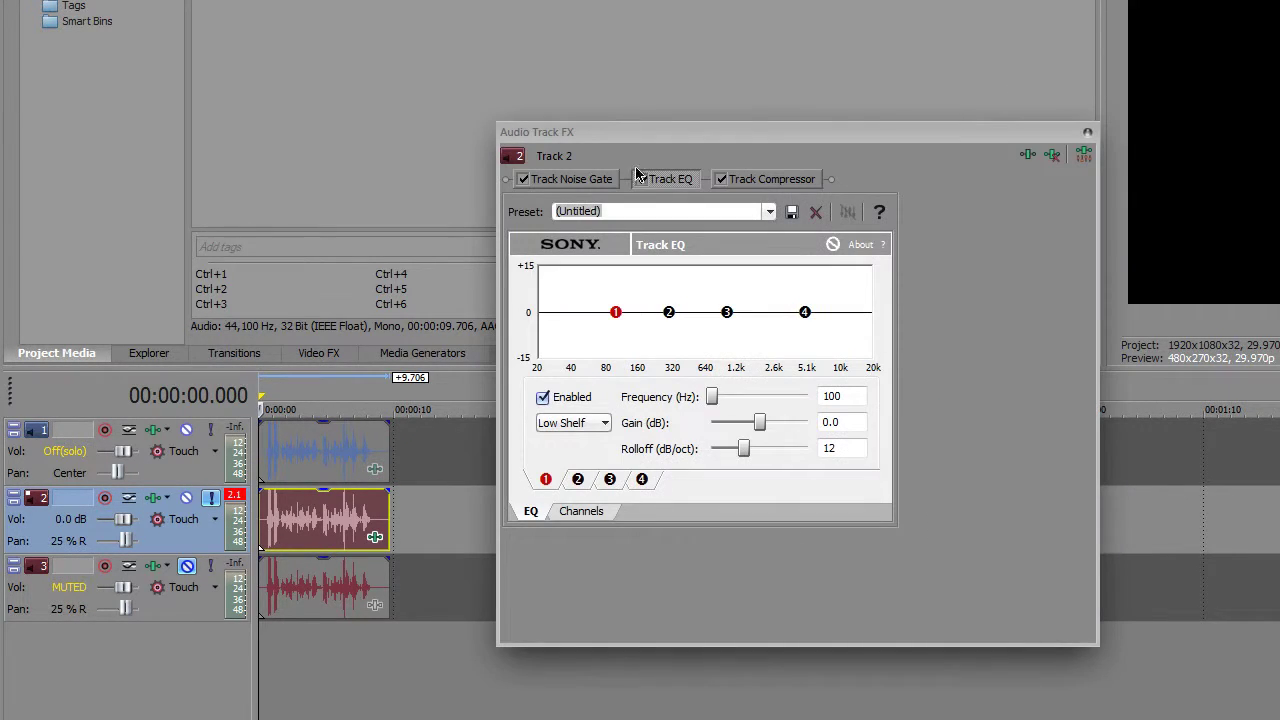
{"action": "left_click", "coordinate": [1088, 135]}
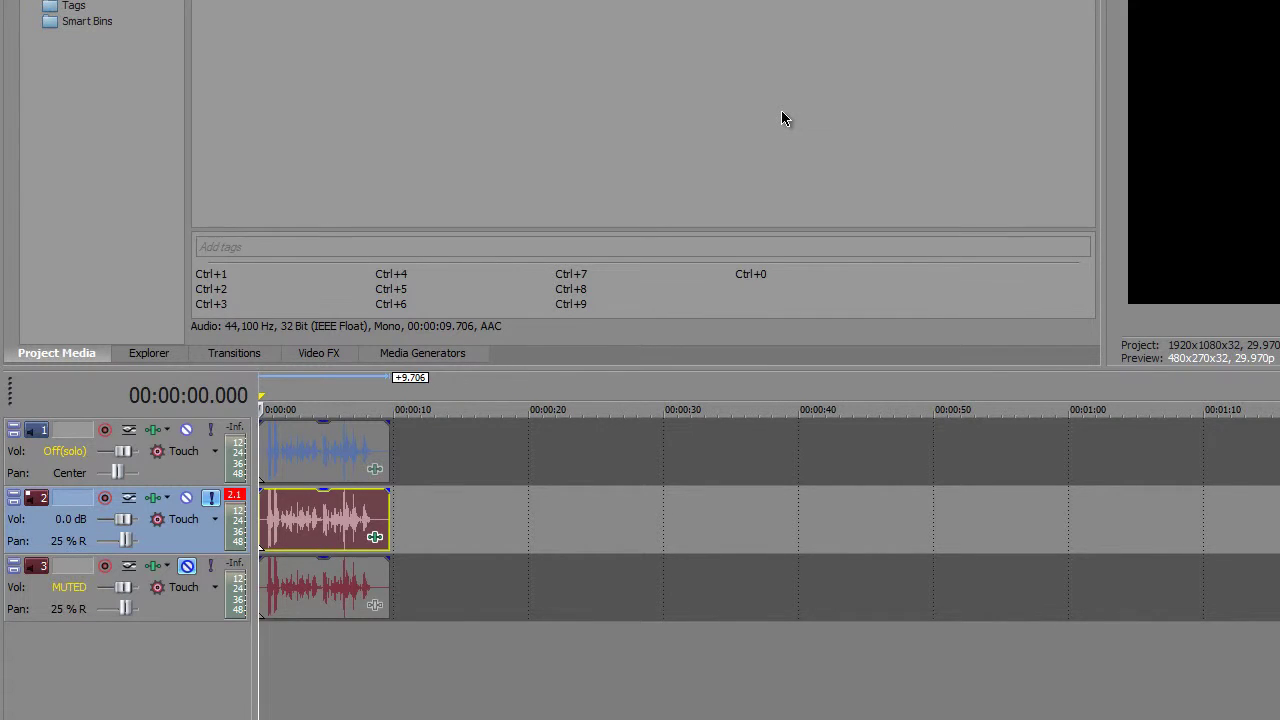
- Reopen the clip's Track EQ and step through its four bands
{"action": "left_click", "coordinate": [376, 539]}
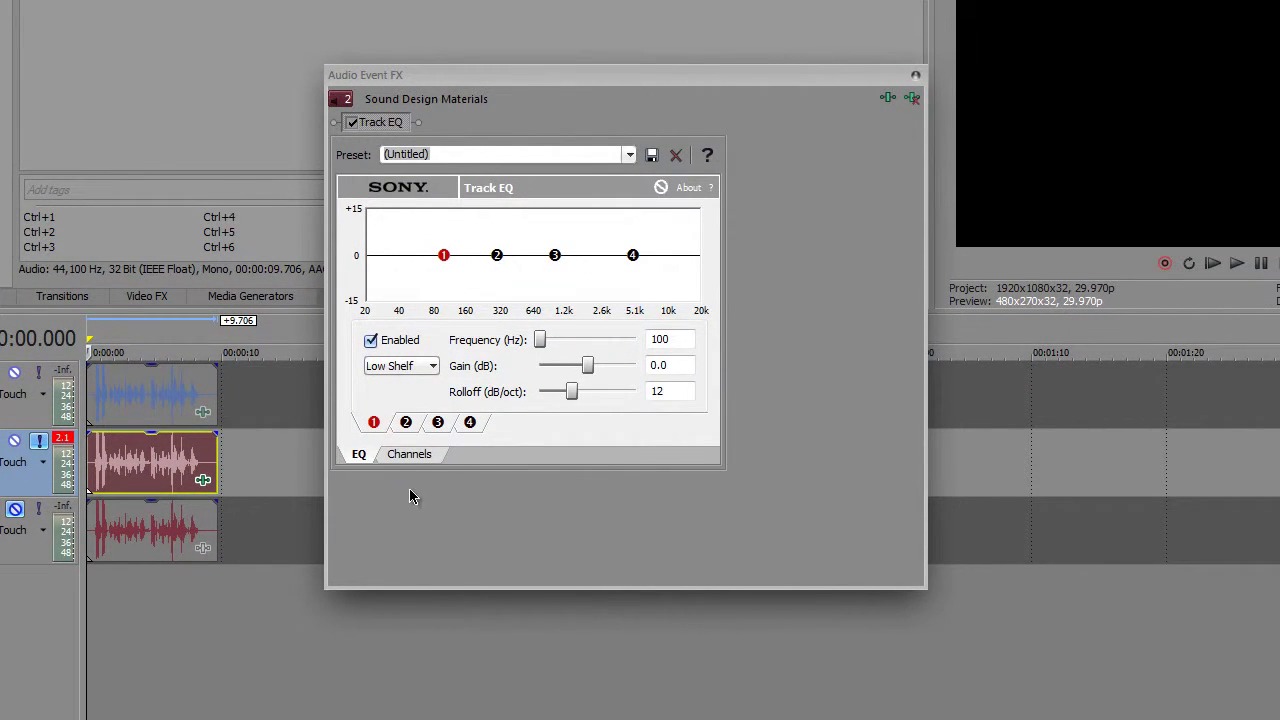
{"action": "left_click", "coordinate": [406, 424]}
{"action": "left_click", "coordinate": [378, 426]}
{"action": "left_click", "coordinate": [440, 425]}
{"action": "left_click", "coordinate": [470, 424]}
- Set EQ band 2 to 200 Hz with +6.5 dB gain and 4.0-octave bandwidth
{"action": "left_click", "coordinate": [406, 423]}
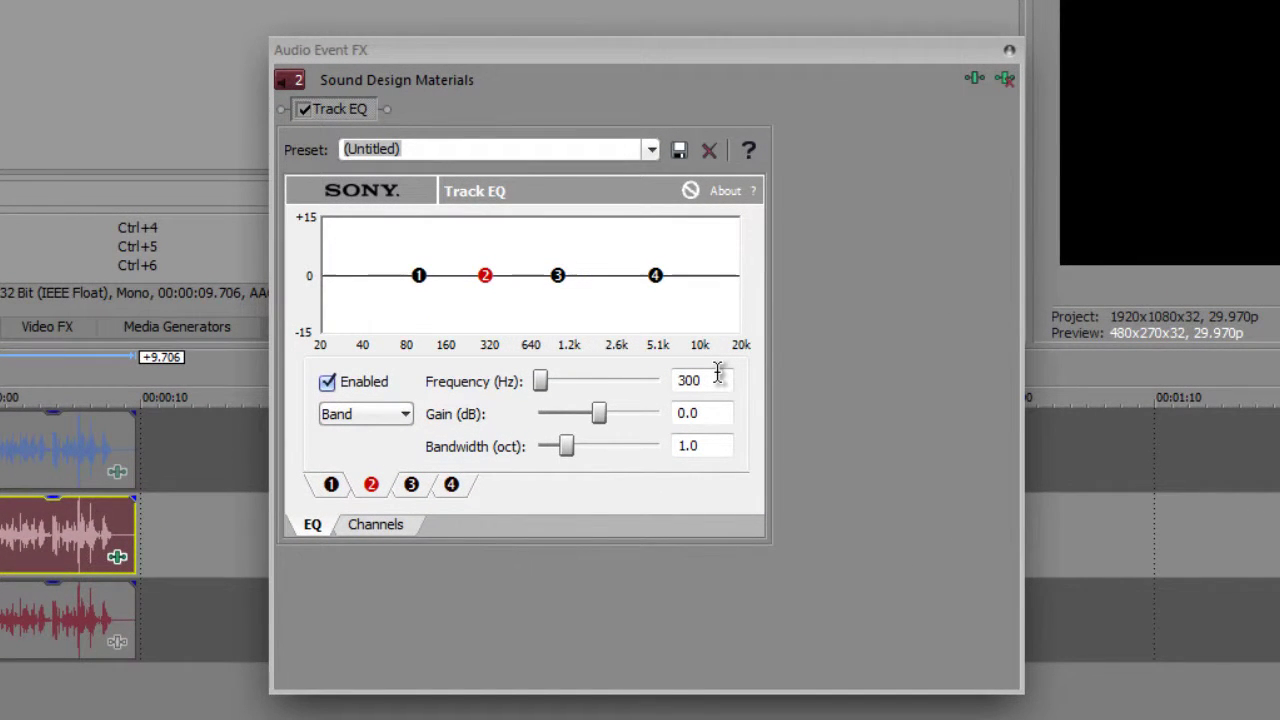
{"action": "double_click", "coordinate": [717, 372]}
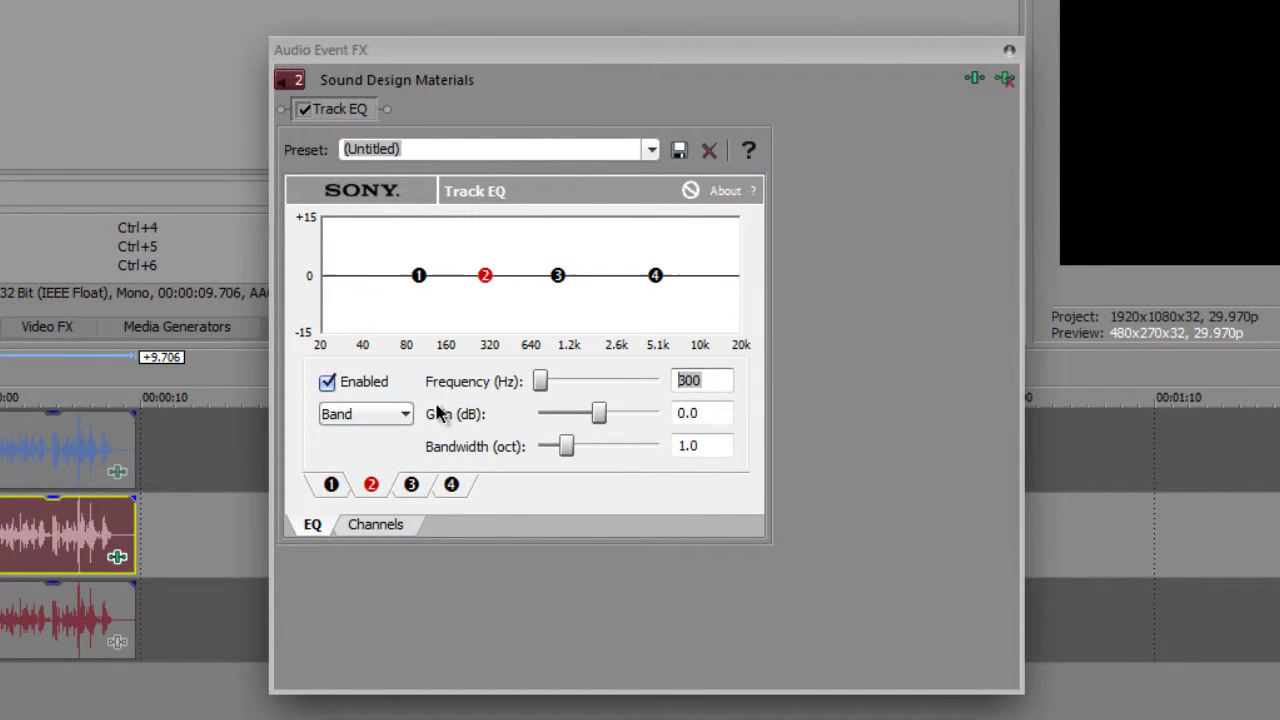
{"action": "left_click", "coordinate": [727, 372]}
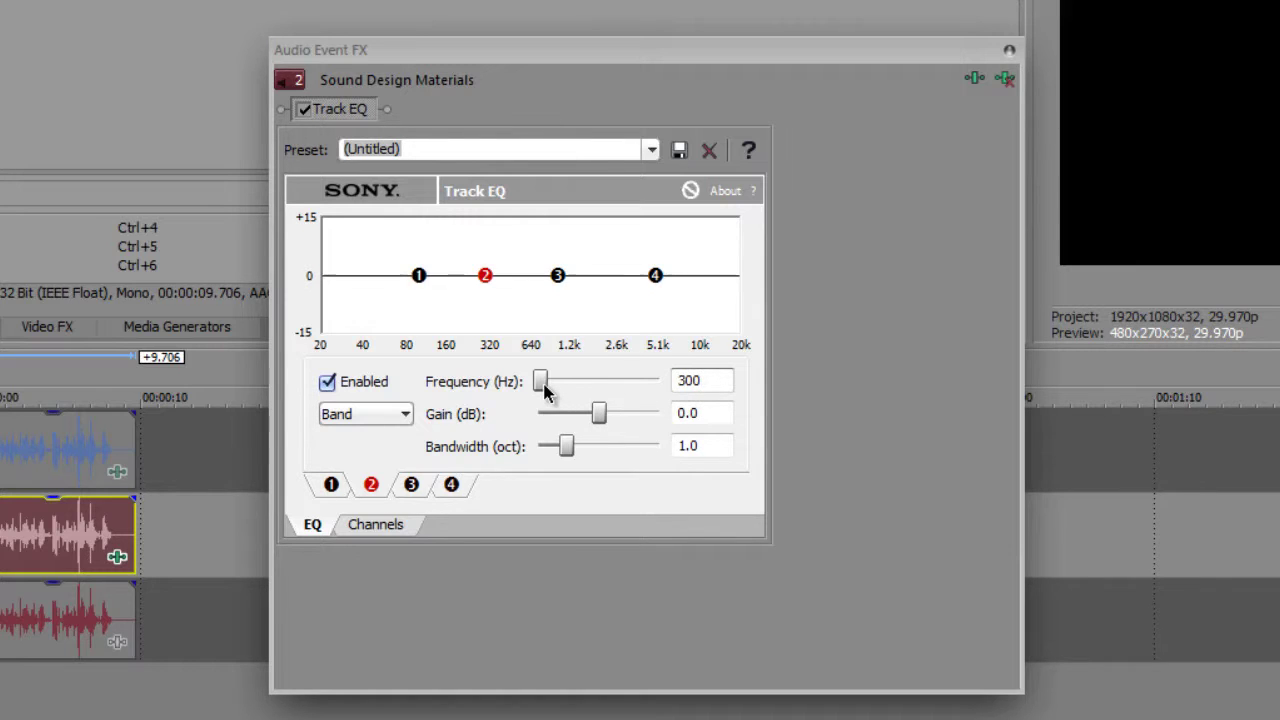
{"action": "left_click_drag", "start_coordinate": [541, 385], "coordinate": [595, 381]}
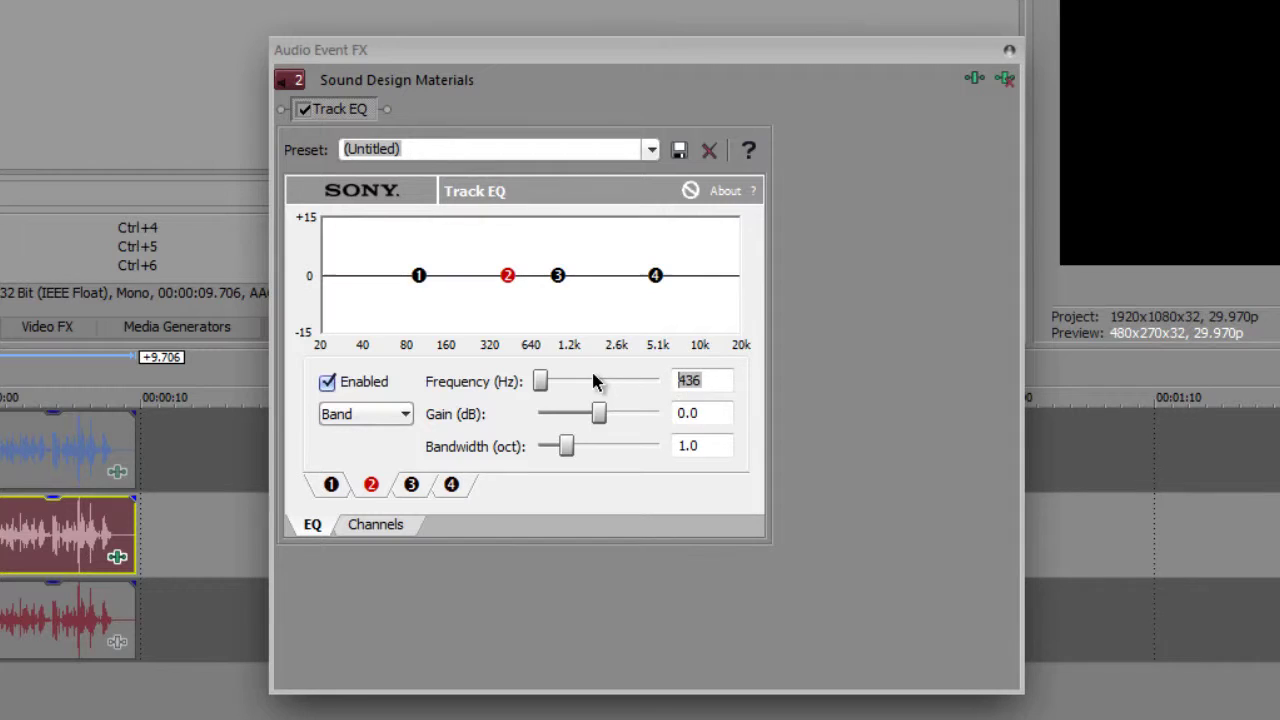
{"action": "type", "text": "200"}
{"action": "left_click", "coordinate": [708, 412]}
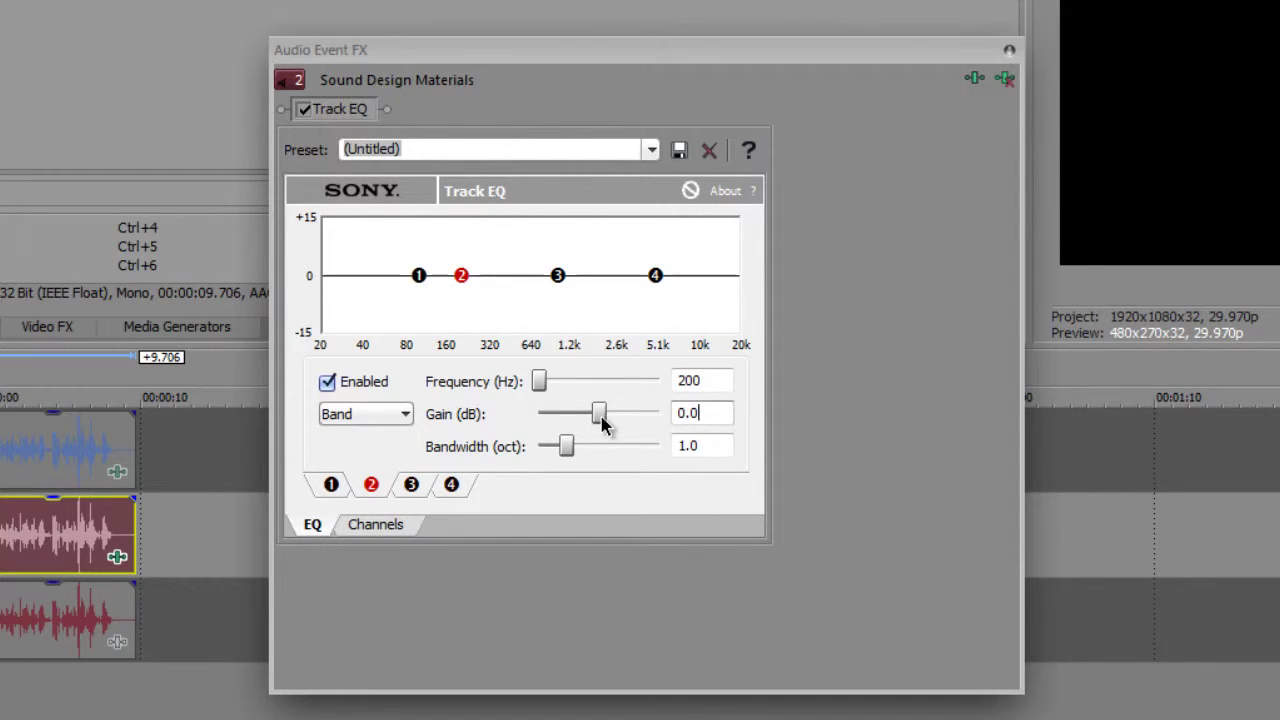
{"action": "left_click_drag", "start_coordinate": [602, 424], "coordinate": [628, 420]}
{"action": "left_click_drag", "start_coordinate": [566, 446], "coordinate": [690, 448]}
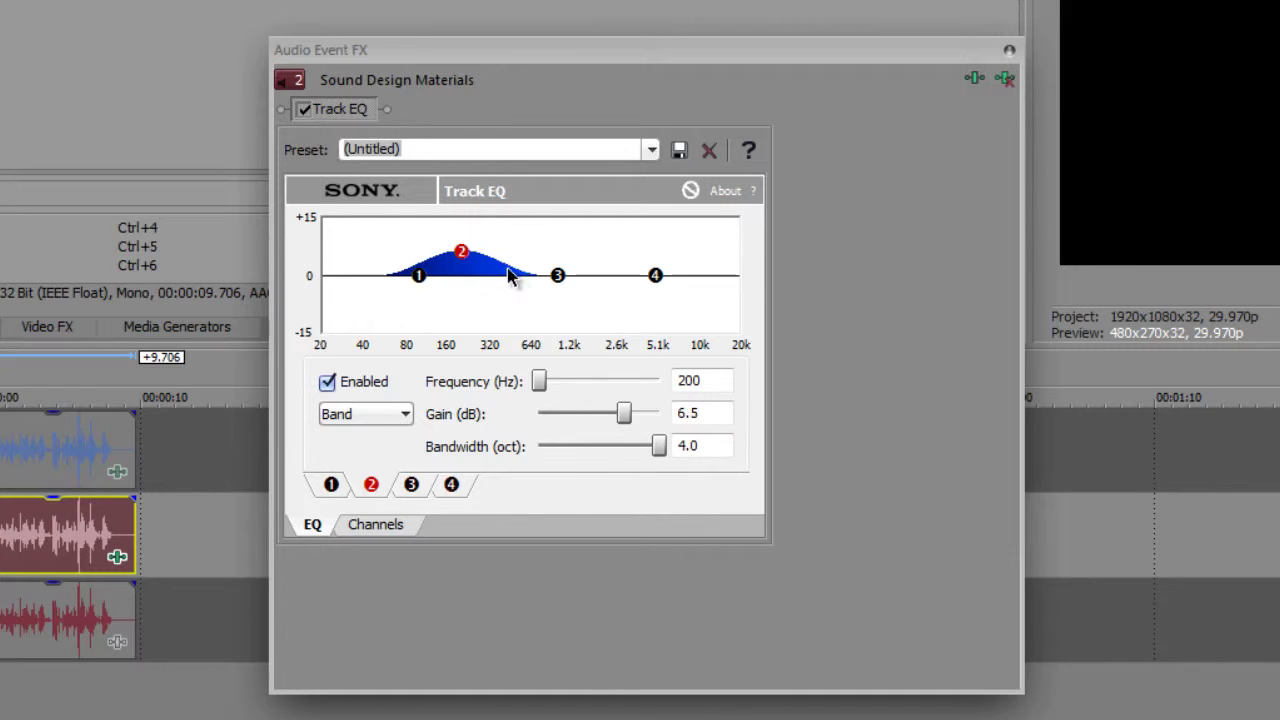
{"action": "left_click", "coordinate": [417, 488]}
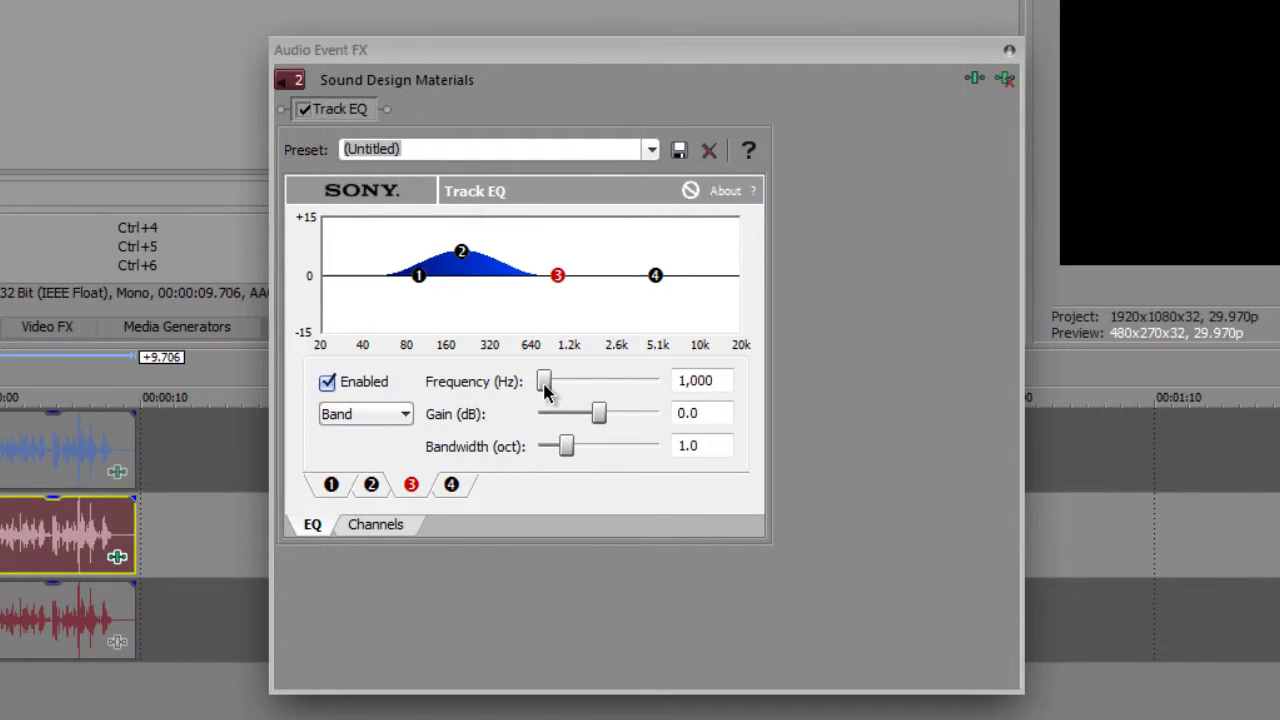
- Set EQ band 3 to 3,558 Hz with -6.9 dB gain and 4.0-octave bandwidth
{"action": "left_click_drag", "start_coordinate": [545, 391], "coordinate": [560, 393]}
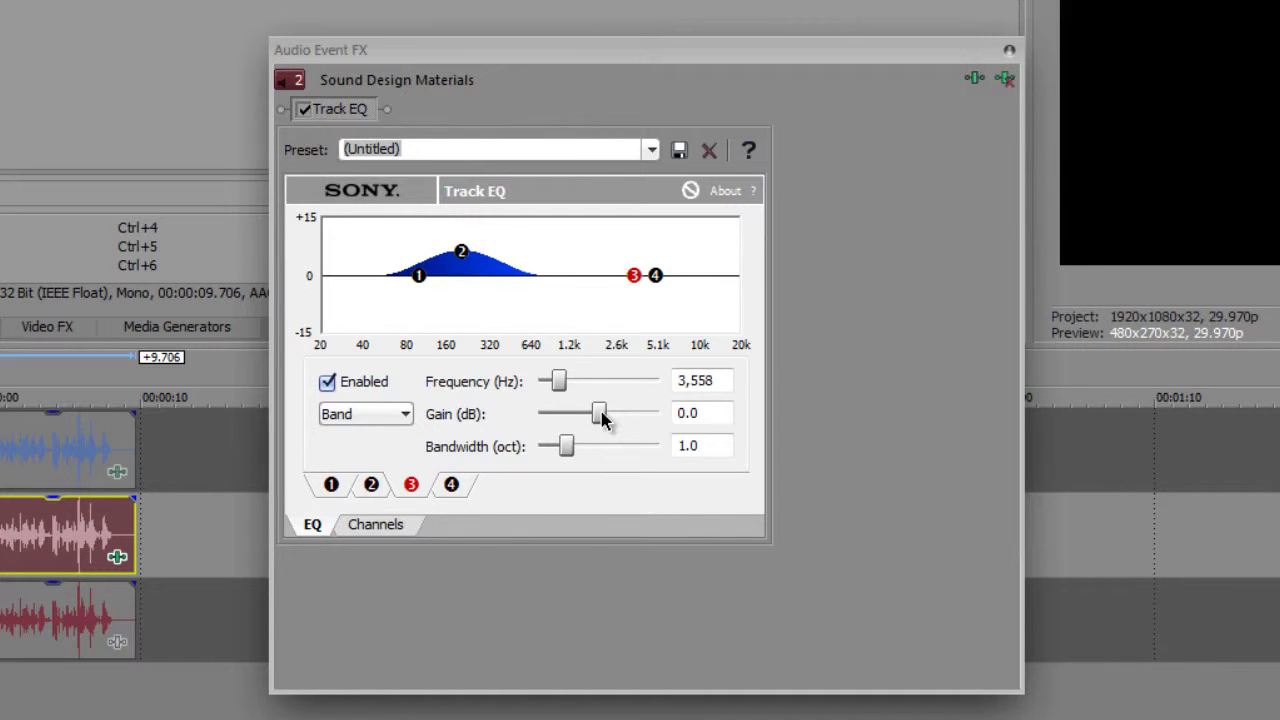
{"action": "left_click_drag", "start_coordinate": [602, 420], "coordinate": [575, 413]}
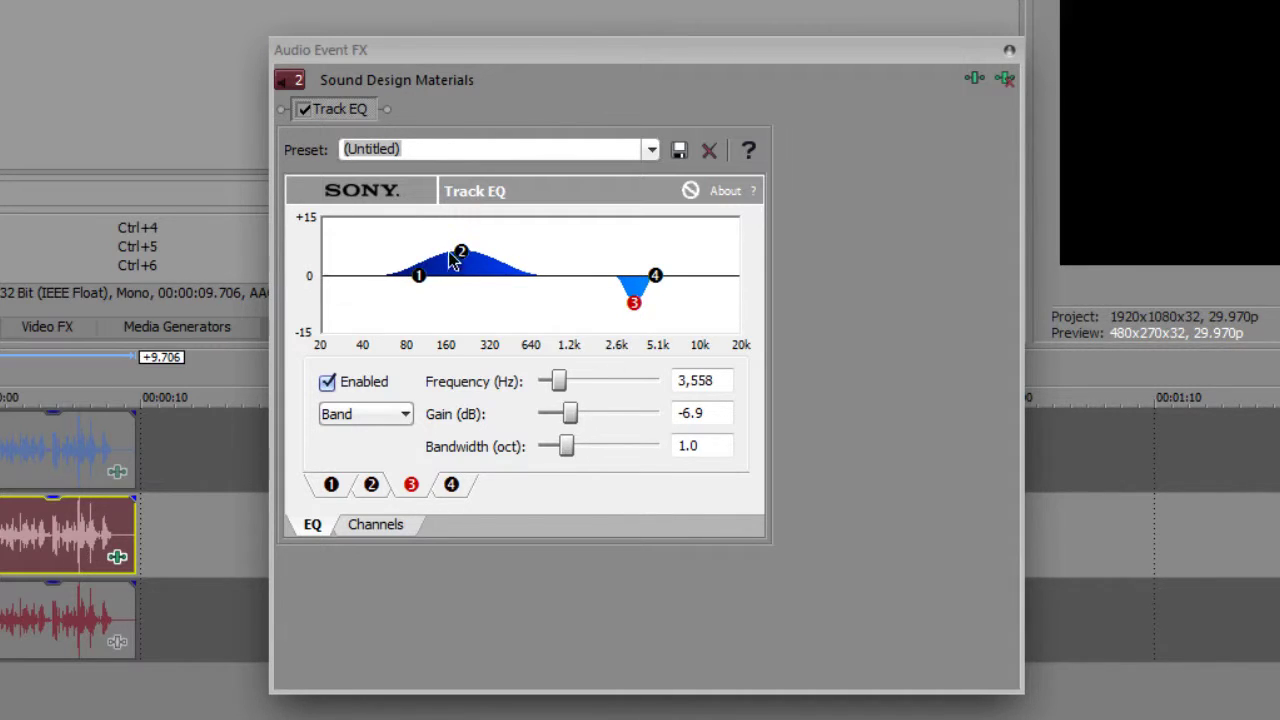
{"action": "left_click_drag", "start_coordinate": [562, 452], "coordinate": [662, 448]}
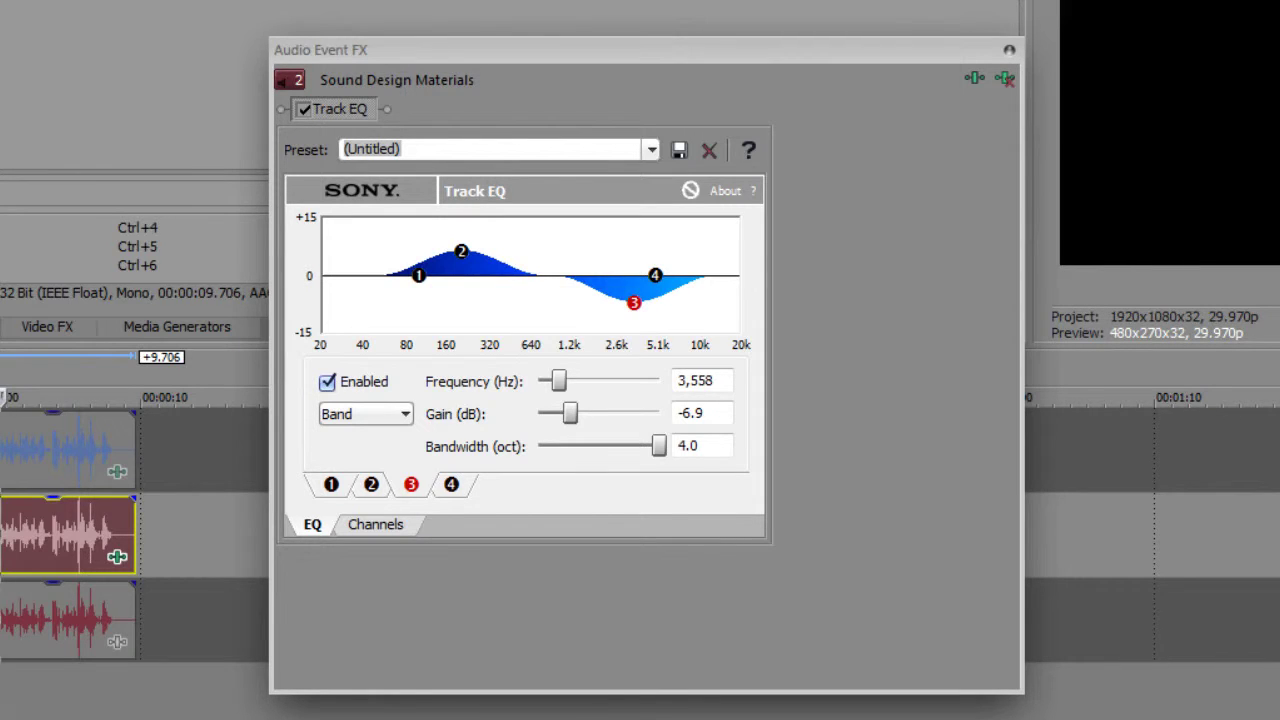
- Play the voice recording to hear the band 2 and band 3 EQ changes
{"action": "key", "text": "space"}
{"action": "left_click", "coordinate": [331, 485]}
- Make band 1 a low shelf at 81 Hz with -6.9 dB gain and 24 dB/oct rolloff
{"action": "left_click", "coordinate": [451, 485]}
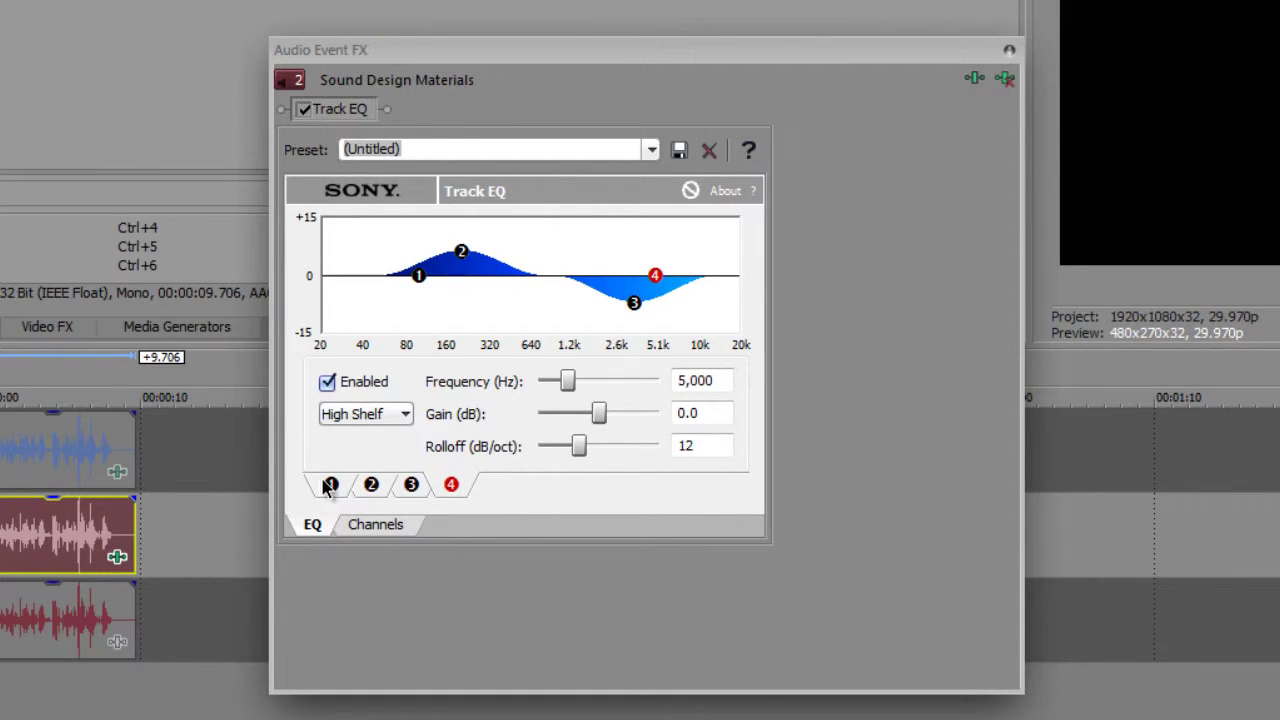
{"action": "left_click", "coordinate": [331, 485]}
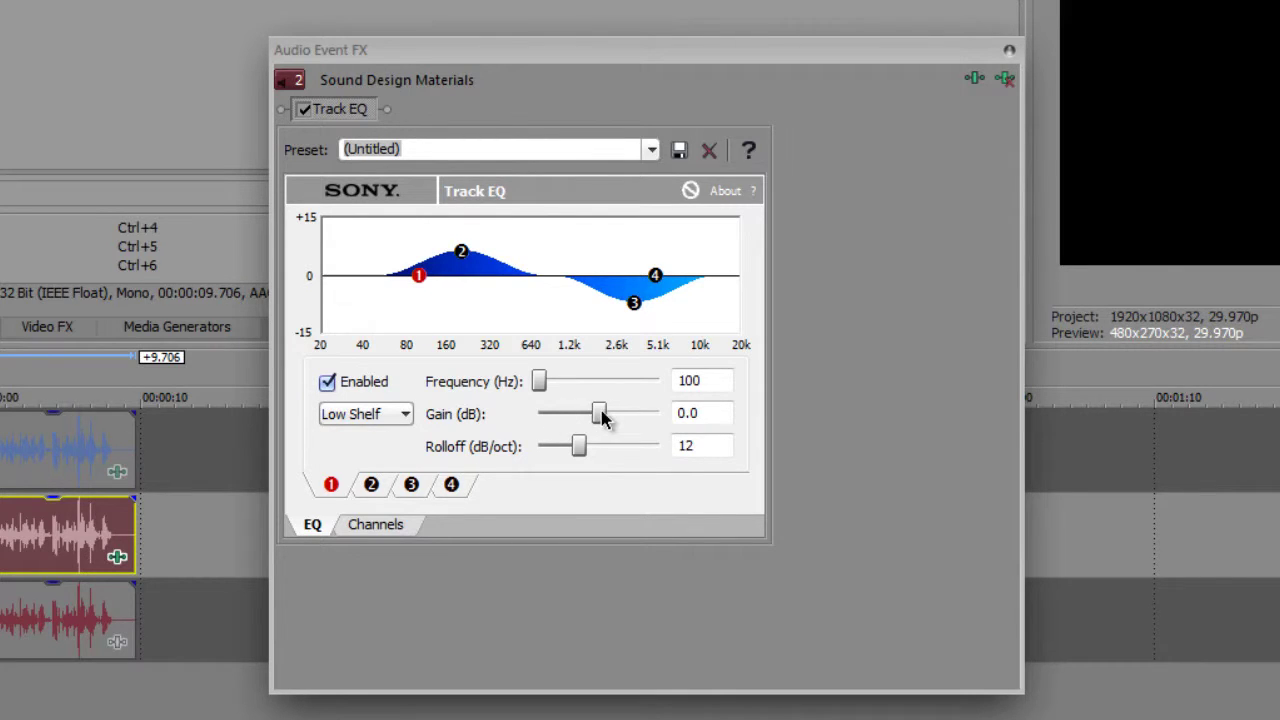
{"action": "mouse_move", "coordinate": [600, 412]}
{"action": "left_mouse_down"}
{"action": "mouse_move", "coordinate": [585, 428]}
{"action": "mouse_move", "coordinate": [612, 420]}
{"action": "mouse_move", "coordinate": [608, 432]}
{"action": "mouse_move", "coordinate": [589, 432]}
{"action": "mouse_move", "coordinate": [629, 429]}
{"action": "mouse_move", "coordinate": [603, 435]}
{"action": "left_mouse_up"}
{"action": "left_click", "coordinate": [539, 381]}
{"action": "type", "text": "81"}
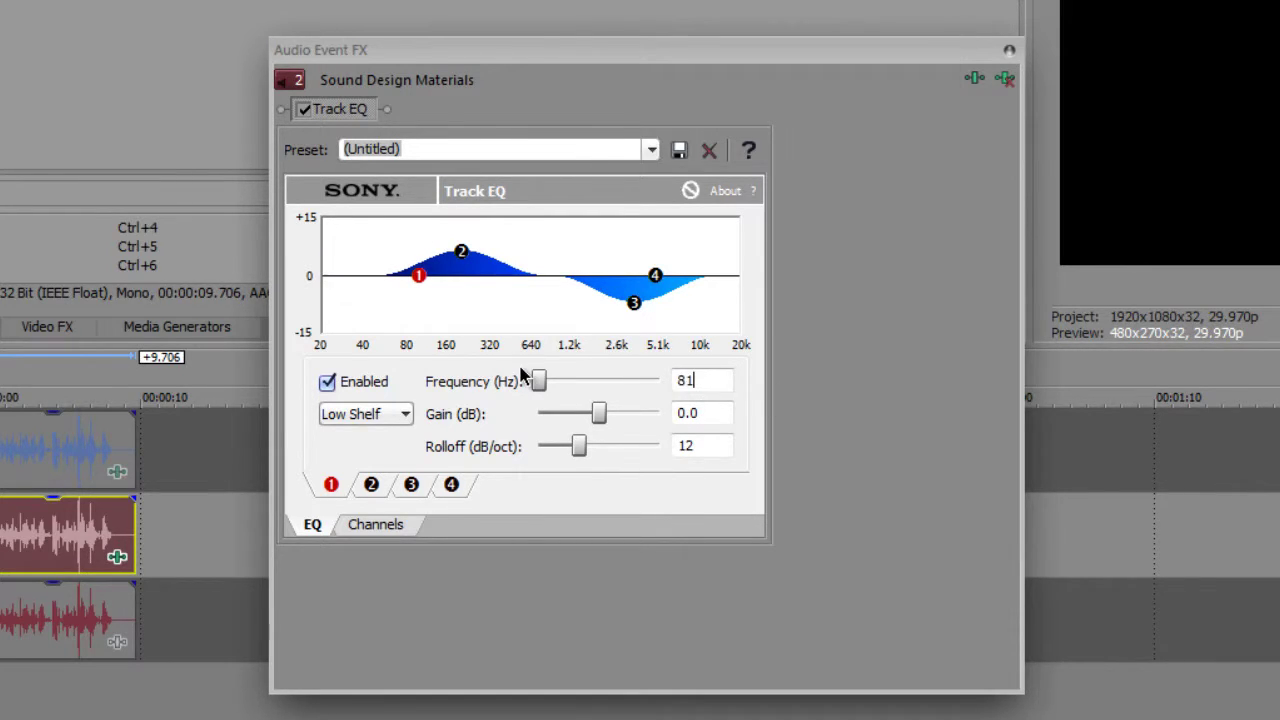
{"action": "left_click", "coordinate": [703, 414]}
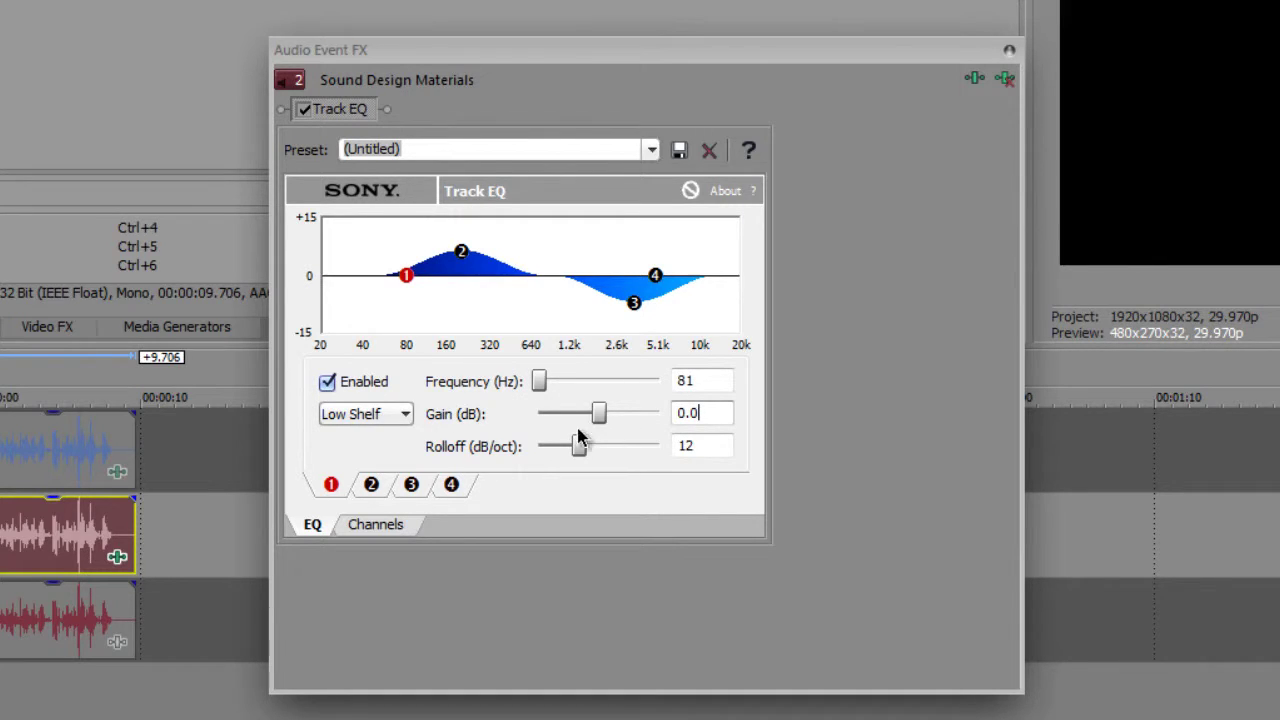
{"action": "left_click_drag", "start_coordinate": [598, 418], "coordinate": [569, 418]}
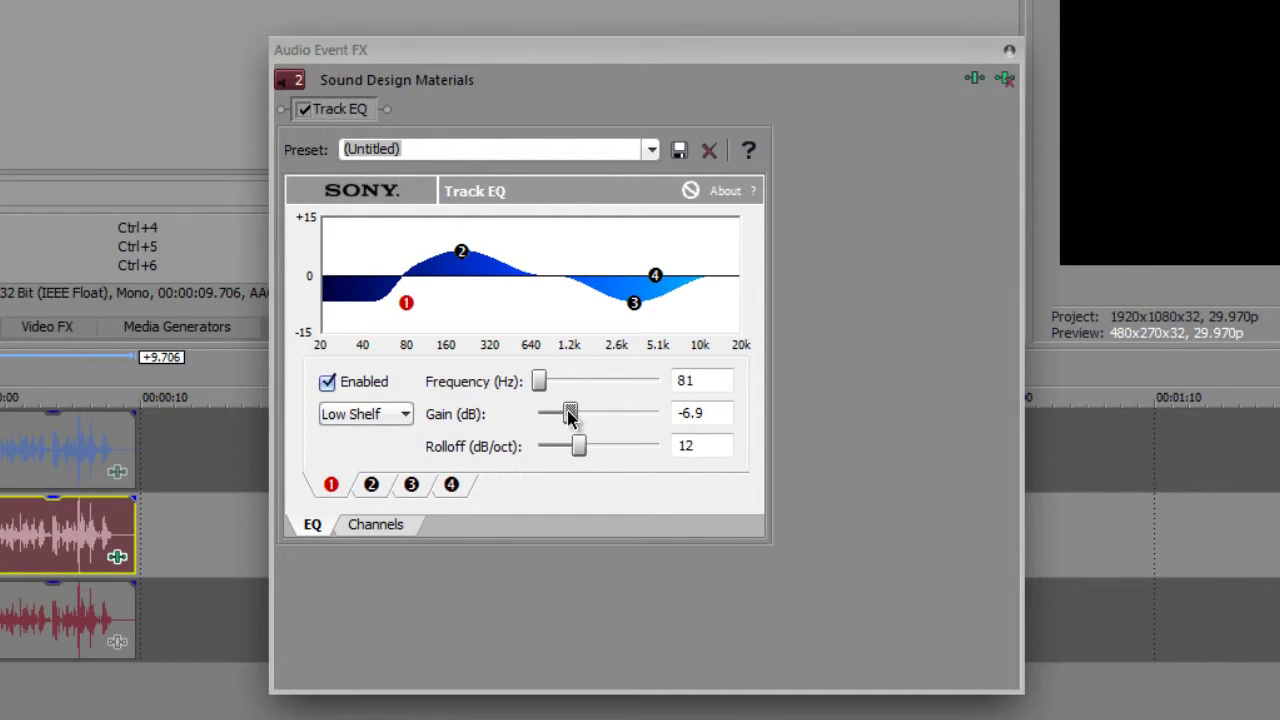
{"action": "left_click_drag", "start_coordinate": [580, 449], "coordinate": [706, 440]}
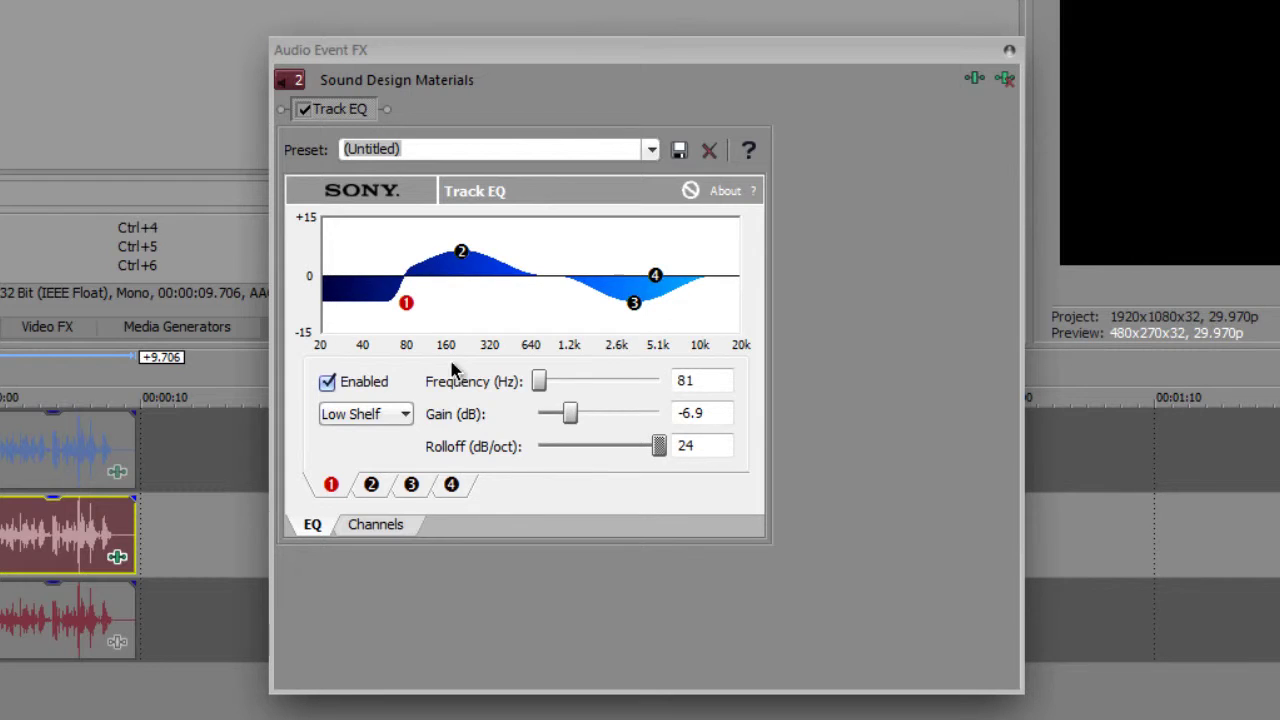
{"action": "left_click_drag", "start_coordinate": [670, 458], "coordinate": [778, 484]}
{"action": "left_click", "coordinate": [450, 486]}
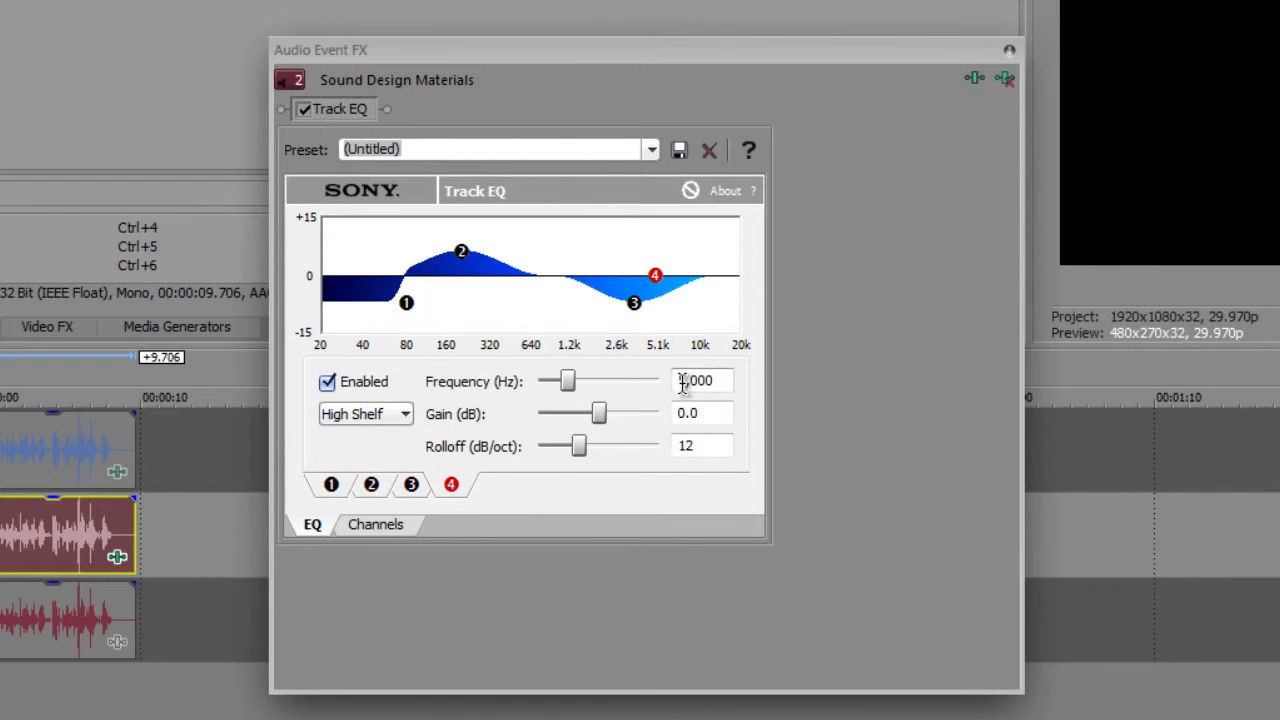
- Move band 4's high shelf to 10,000 Hz at -5.4 dB with 24 dB/oct rolloff
{"action": "left_click_drag", "start_coordinate": [567, 381], "coordinate": [599, 387]}
{"action": "double_click", "coordinate": [716, 383]}
{"action": "type", "text": "1"}
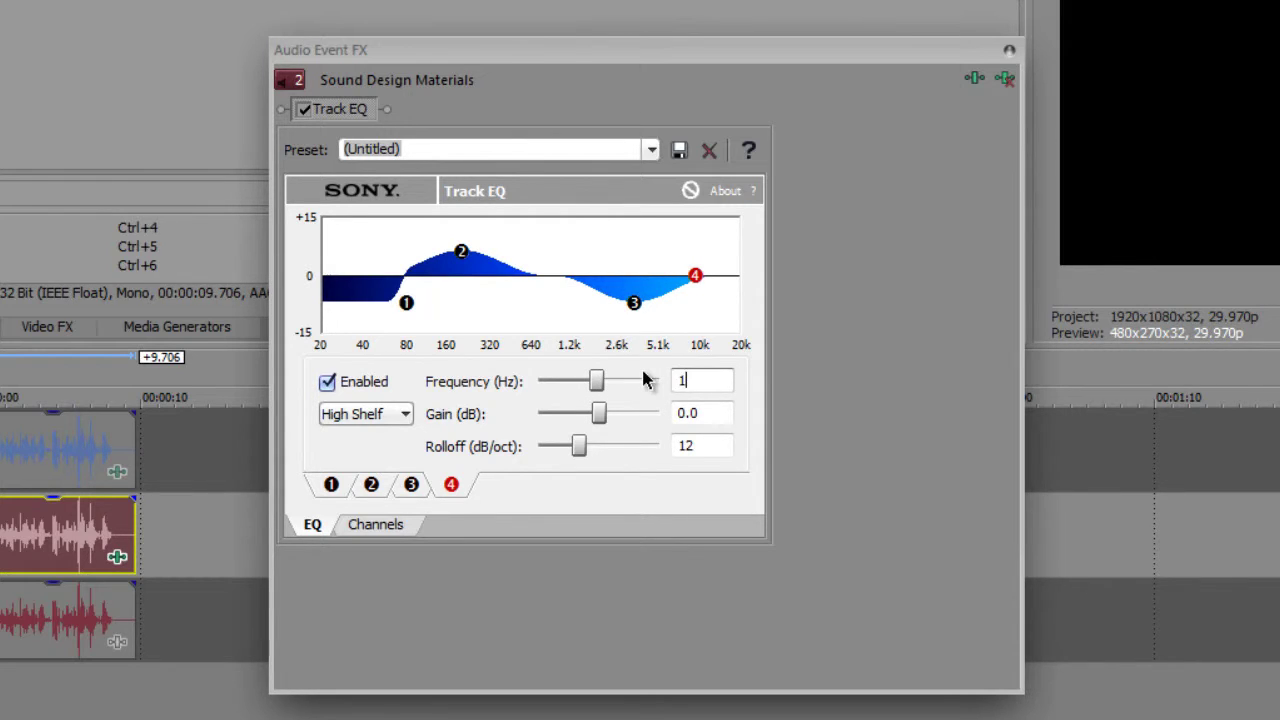
{"action": "left_click", "coordinate": [712, 413]}
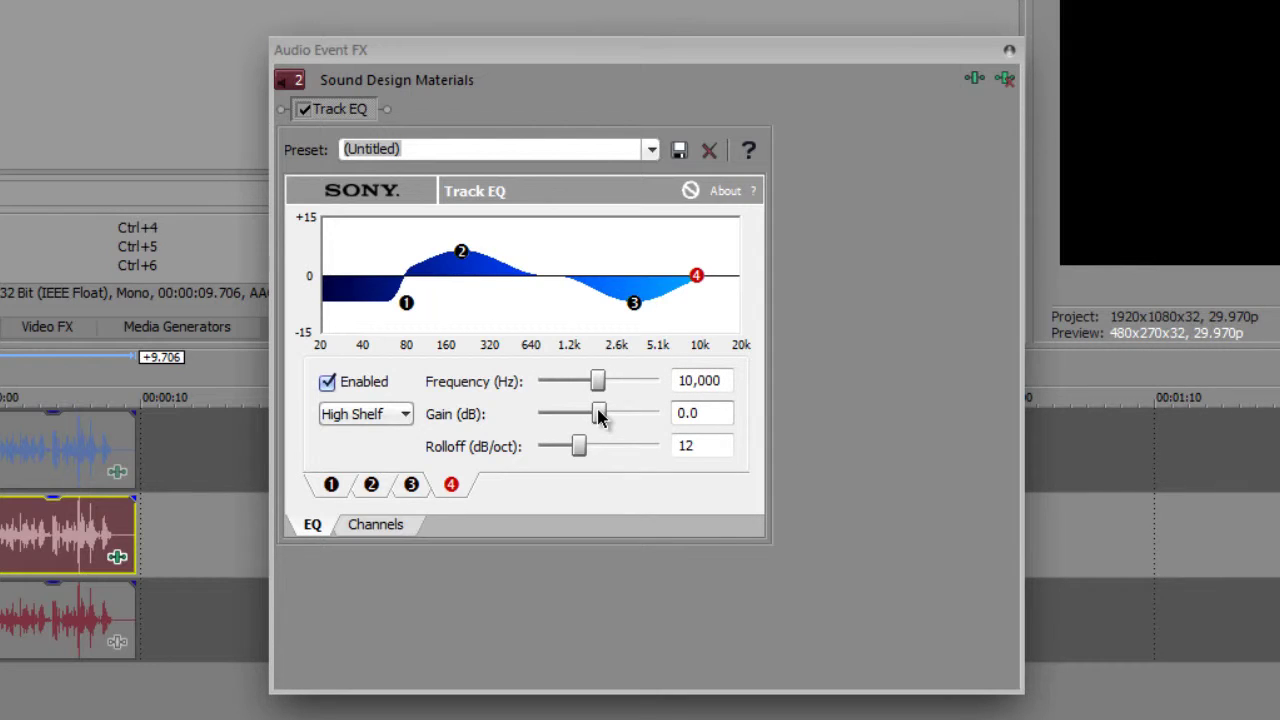
{"action": "left_click_drag", "start_coordinate": [600, 418], "coordinate": [579, 424]}
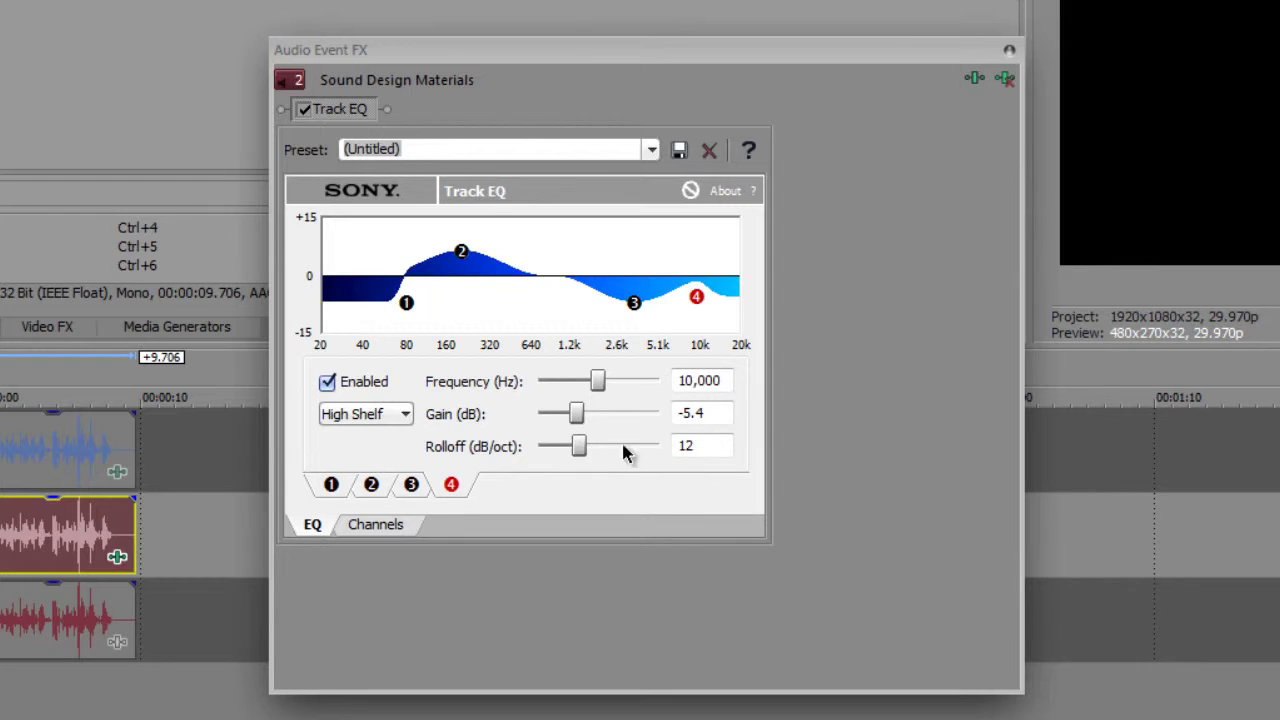
{"action": "left_click_drag", "start_coordinate": [623, 453], "coordinate": [823, 469]}
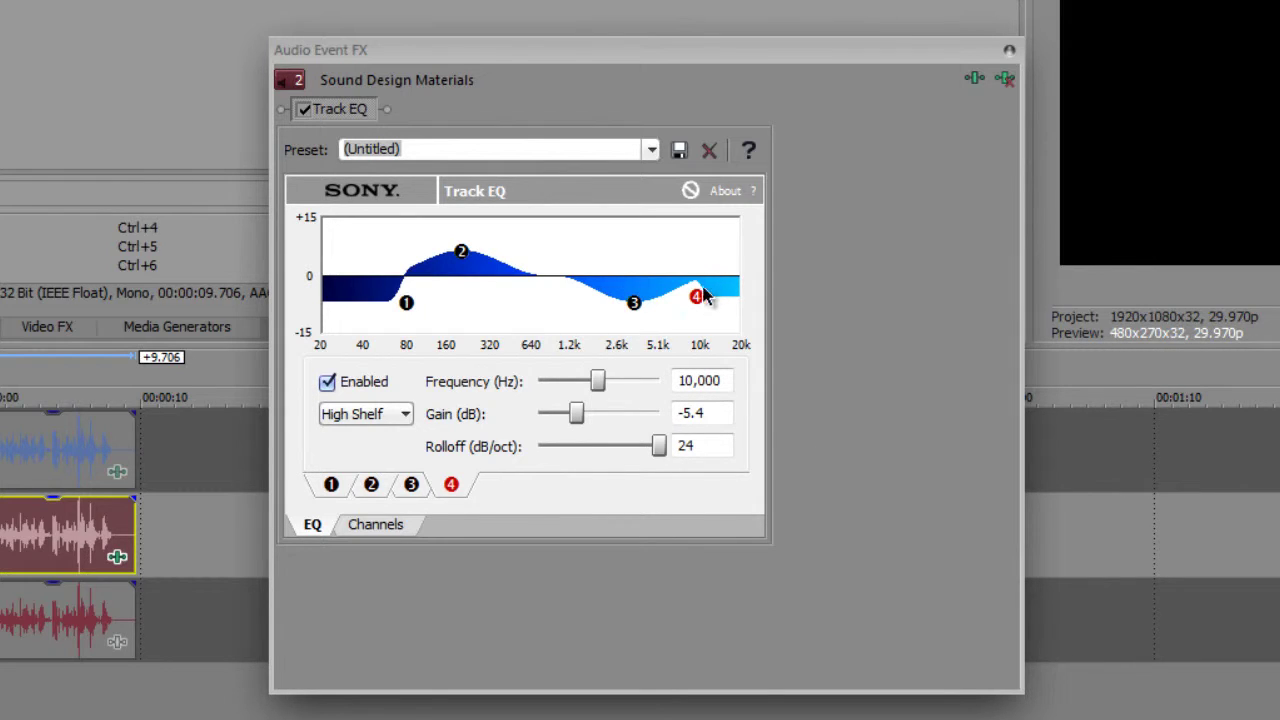
{"action": "left_click_drag", "start_coordinate": [650, 452], "coordinate": [680, 450]}
{"action": "left_click", "coordinate": [331, 484]}
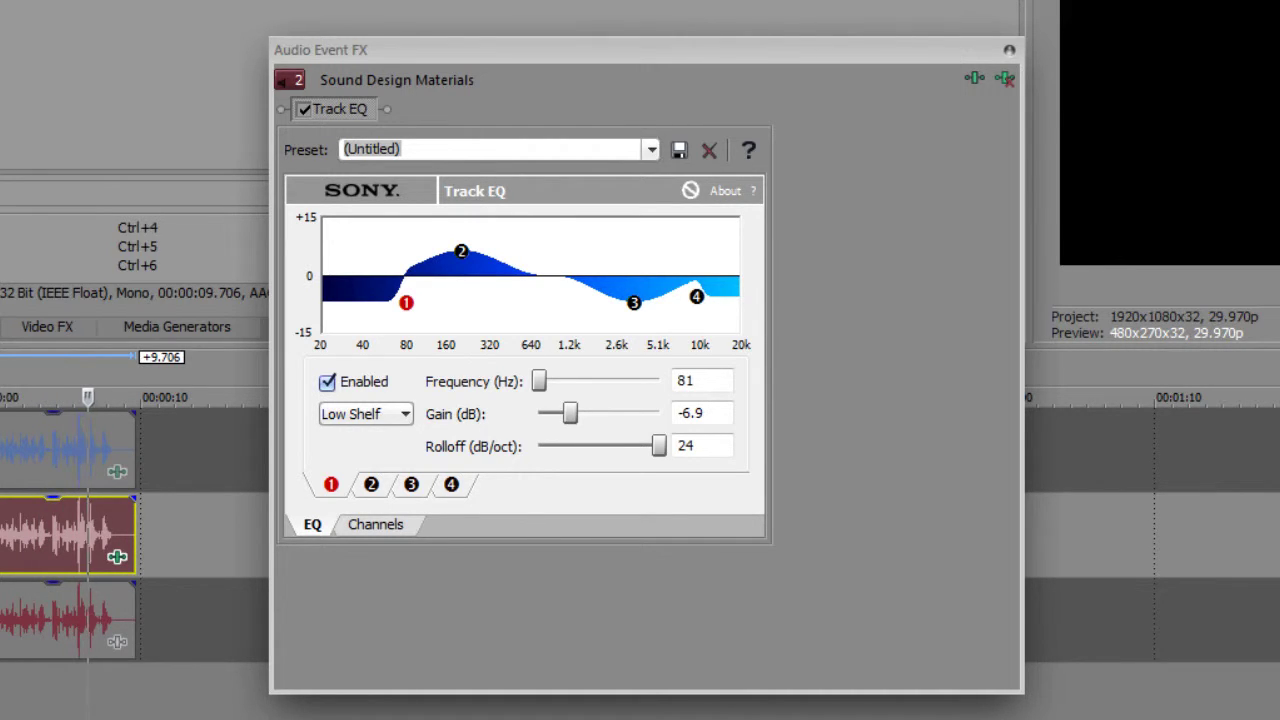
- Stop playback of the voice clip after hearing the four-band Track EQ
{"action": "key", "text": "space"}
- Add a Noise Gate to the voice event's plug-in chain after Track EQ
{"action": "left_click", "coordinate": [973, 80]}
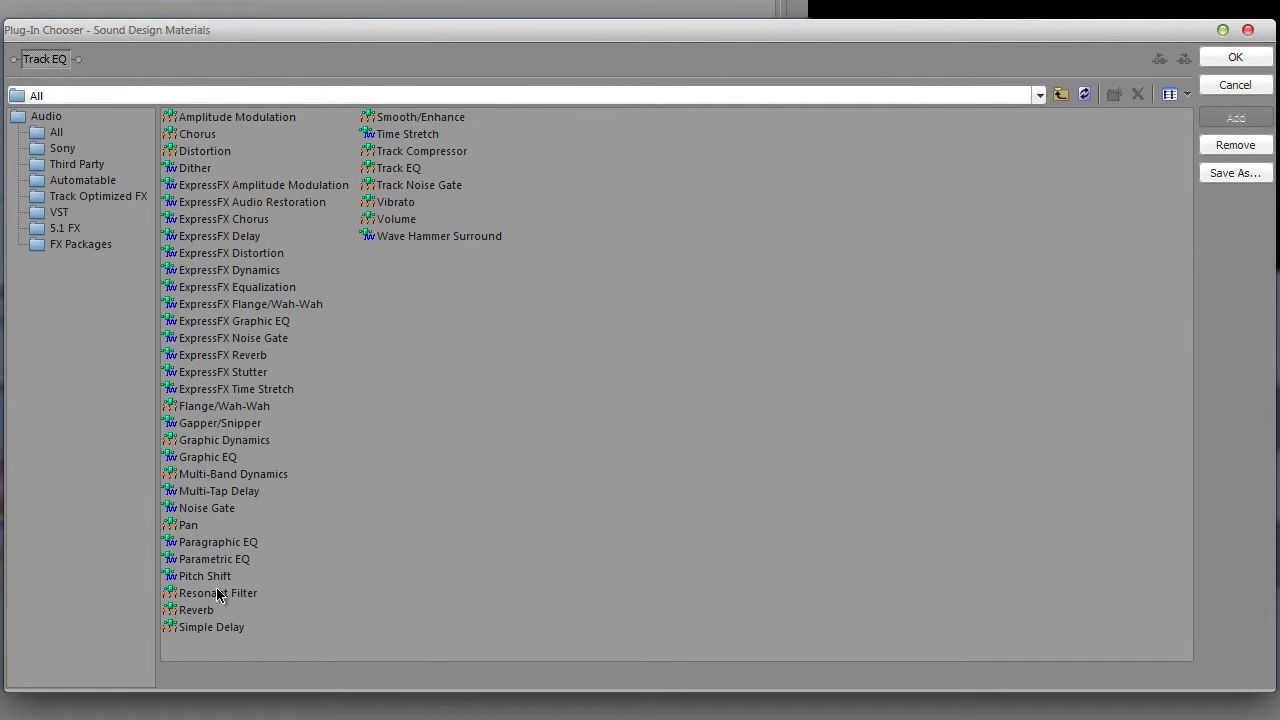
{"action": "double_click", "coordinate": [207, 510]}
{"action": "key", "text": "Return"}
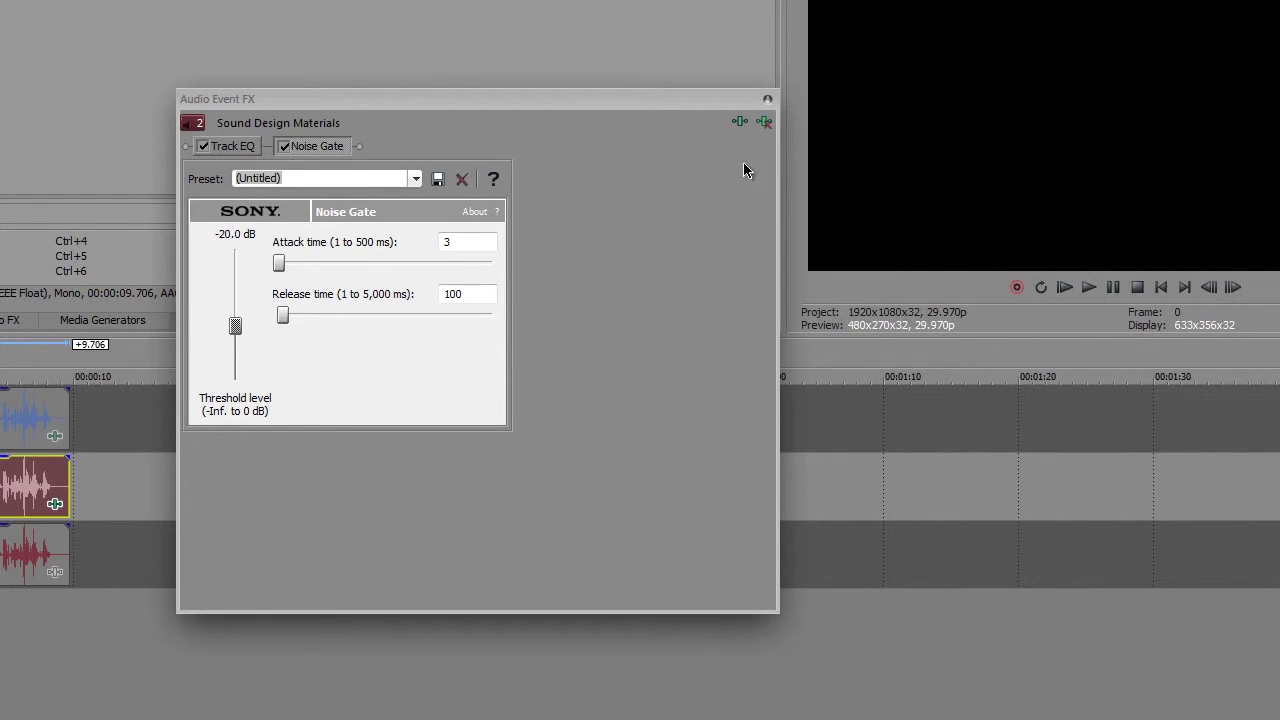
- Preview the noise-gated voice clip, then close the event effects window
{"action": "left_click", "coordinate": [1088, 287]}
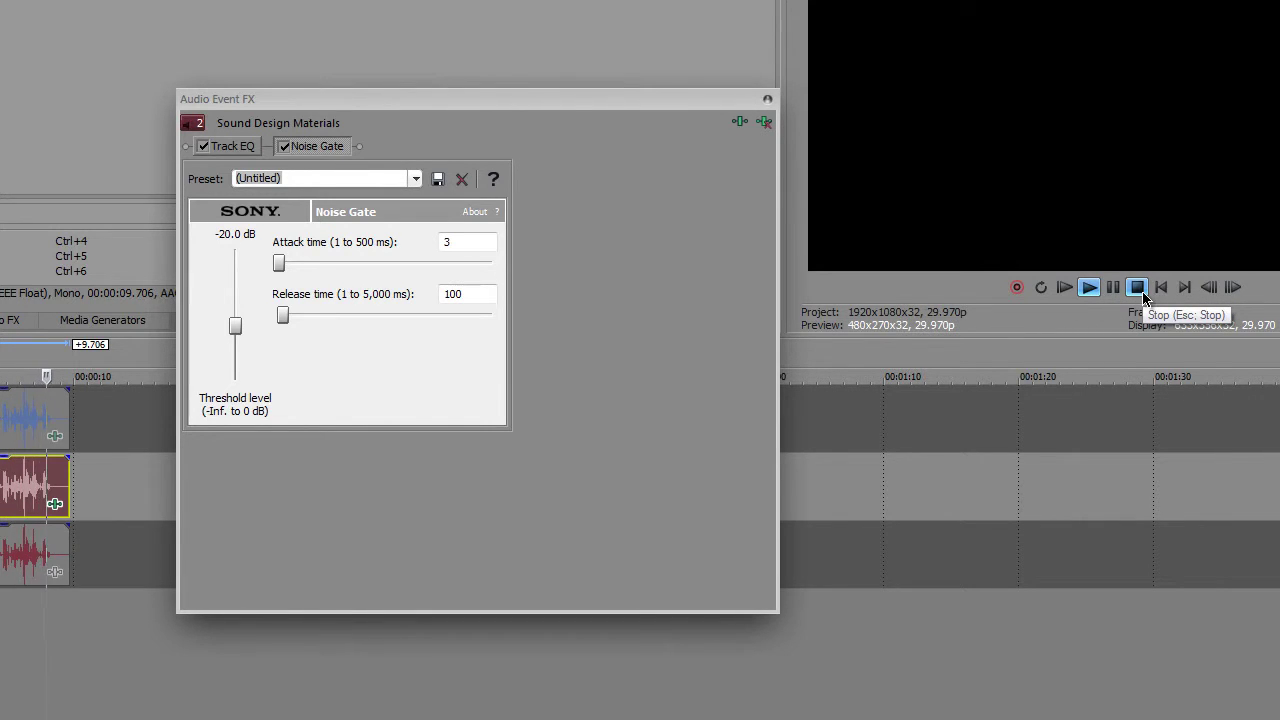
{"action": "left_click", "coordinate": [1140, 290]}
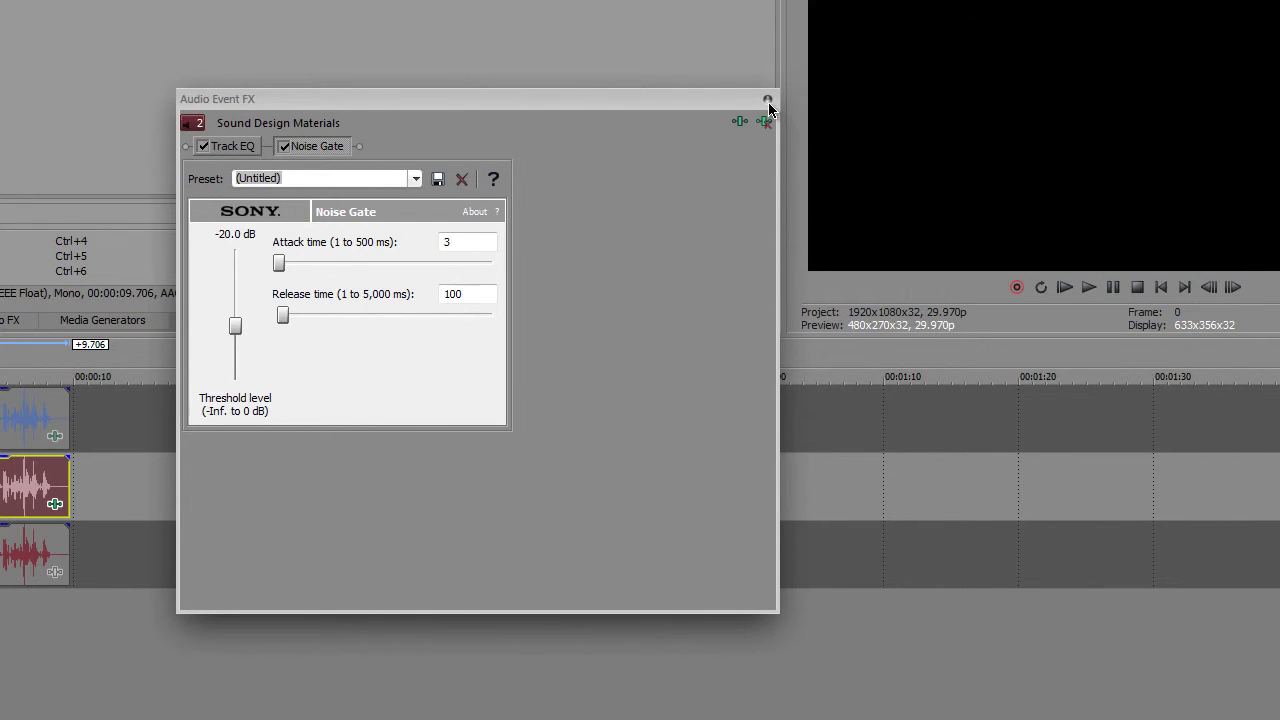
{"action": "left_click", "coordinate": [767, 99]}
- Play the voice clip through the EQ and Noise Gate chain, then pause at frame 50
{"action": "left_click", "coordinate": [1088, 287]}
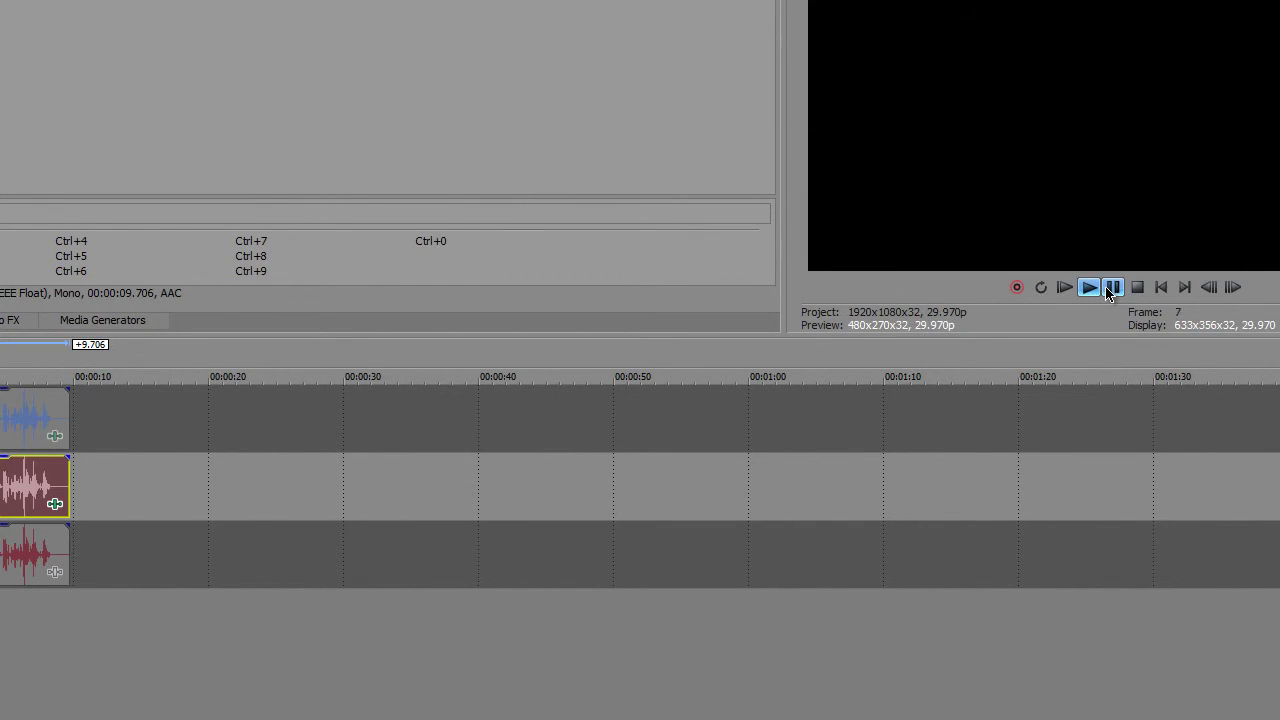
{"action": "left_click", "coordinate": [1112, 287]}
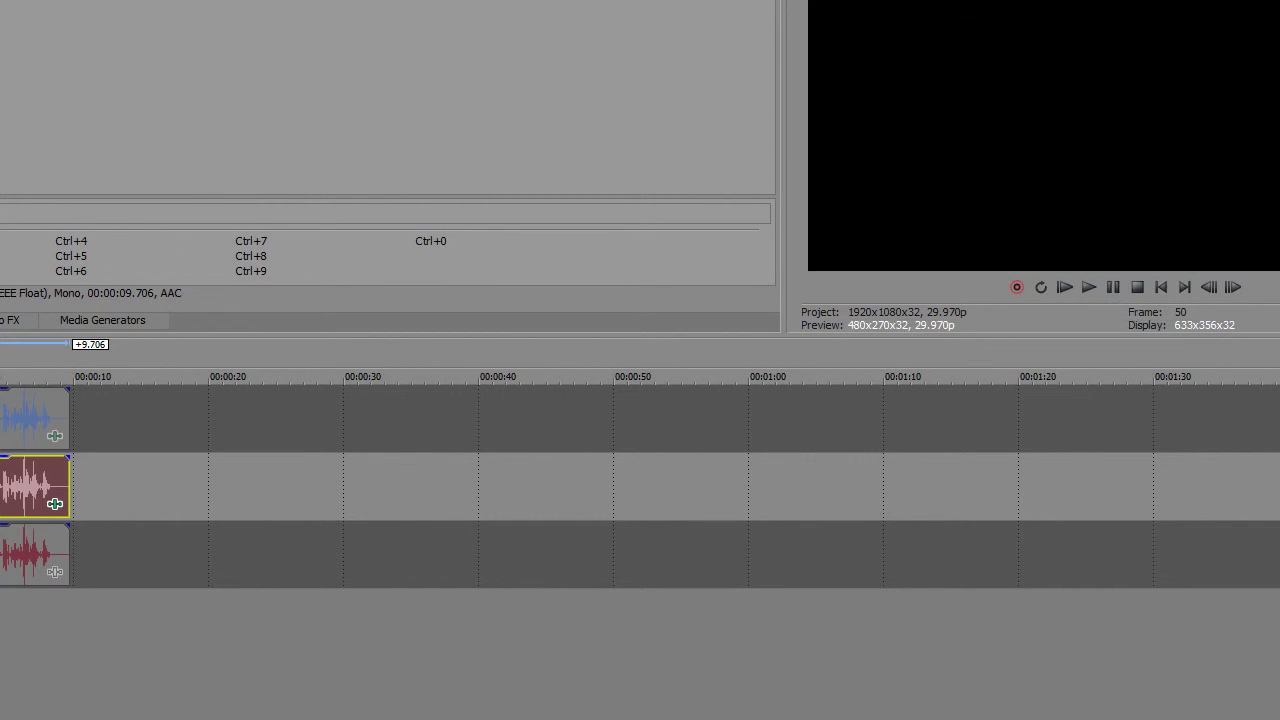